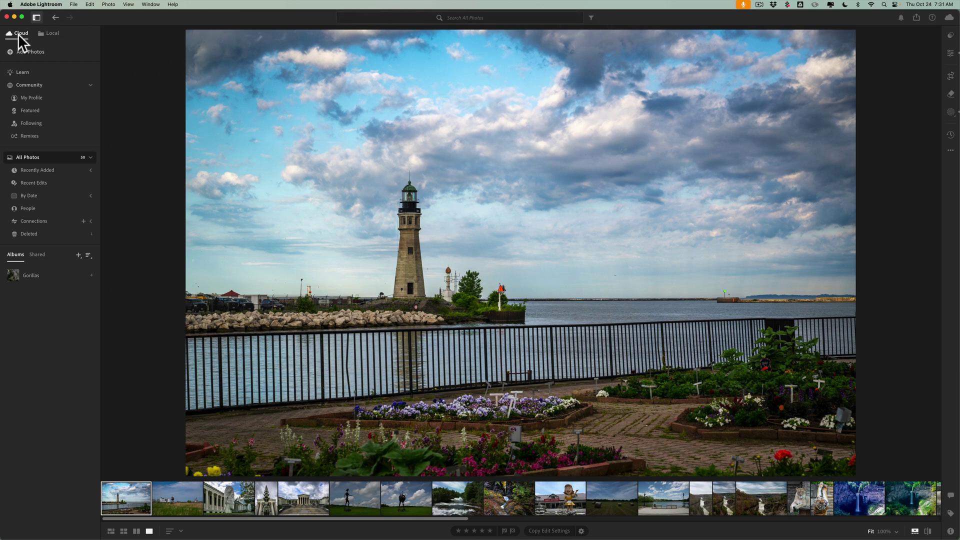
Switch to Local and back to Cloud, then start a new smart album from the Albums panel.
click(40, 31)
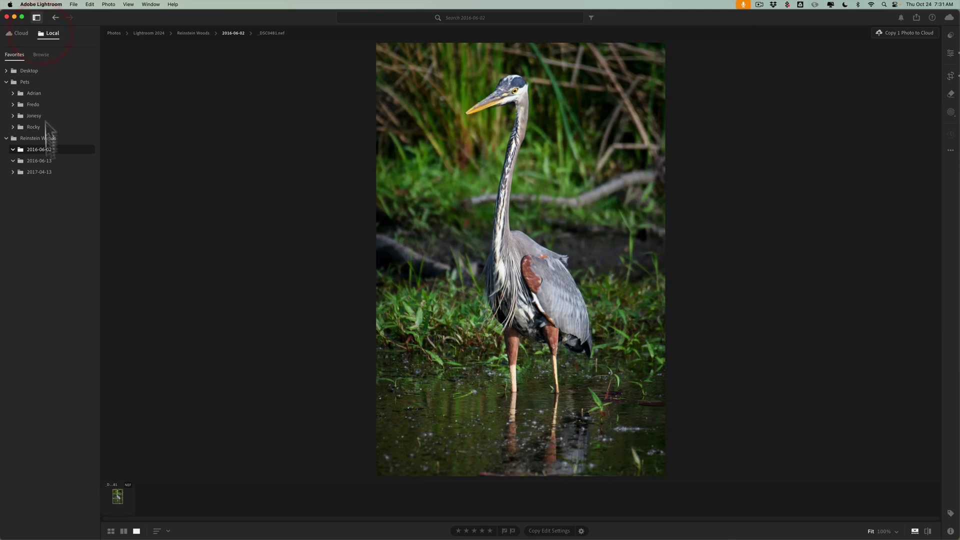
click(16, 31)
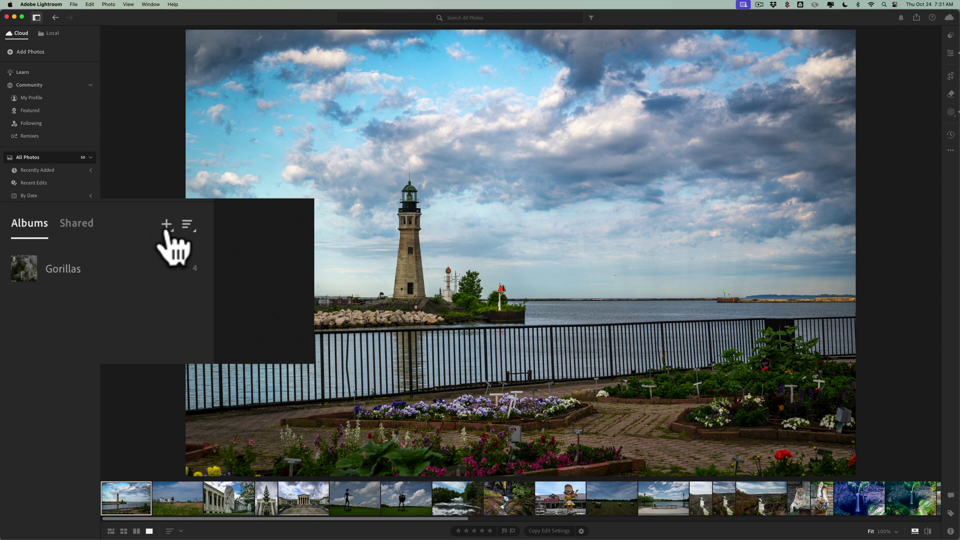
click(166, 229)
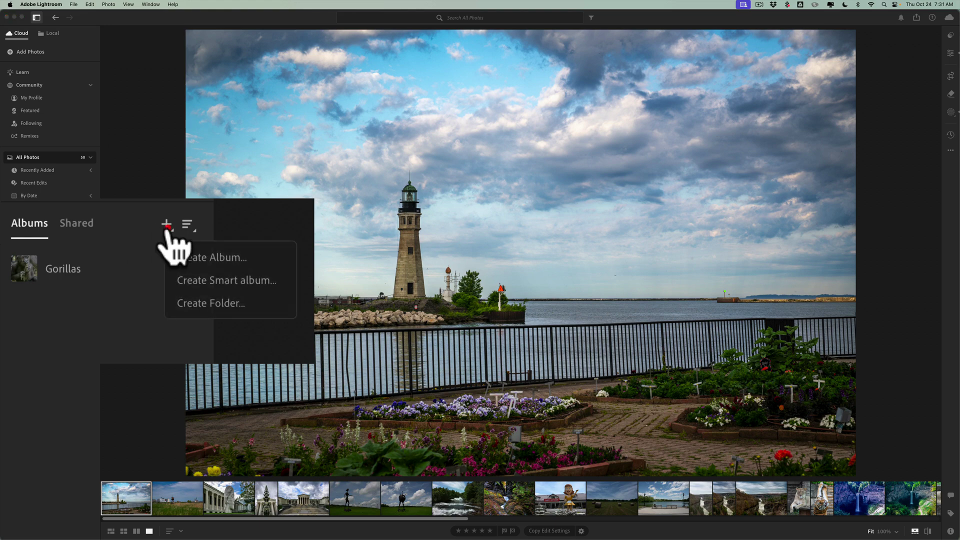
click(186, 278)
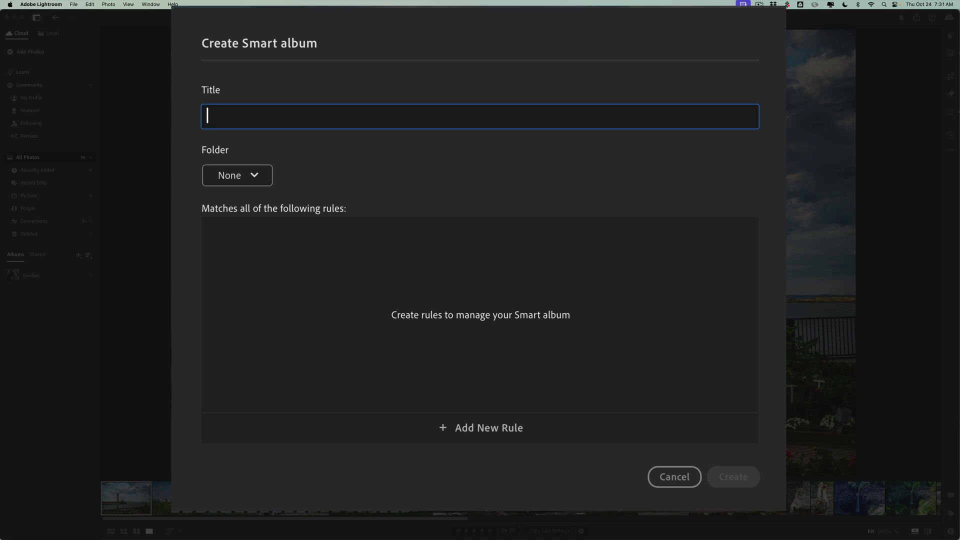
Title the smart album 'My Album' and add a Camera rule limited to NIKON Z 9.
text(My )
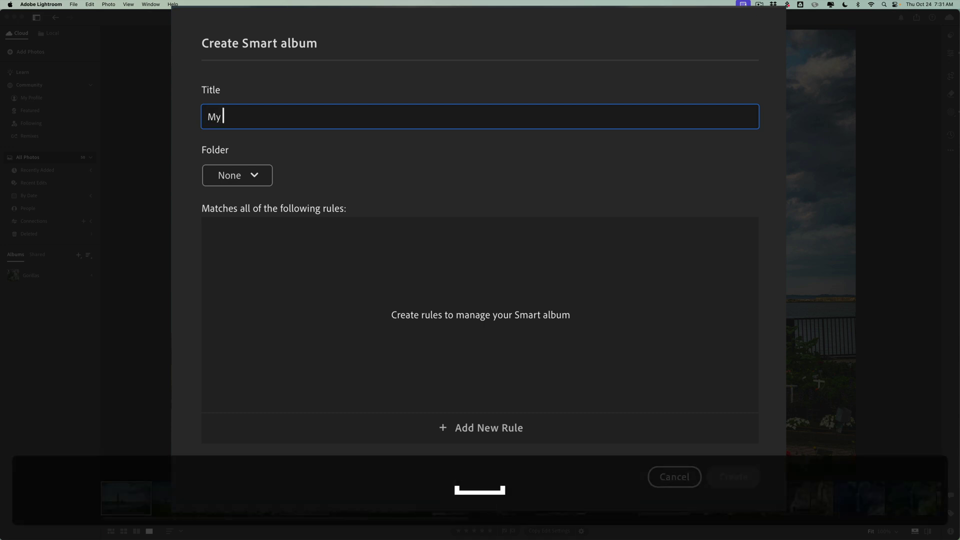
text(Albu)
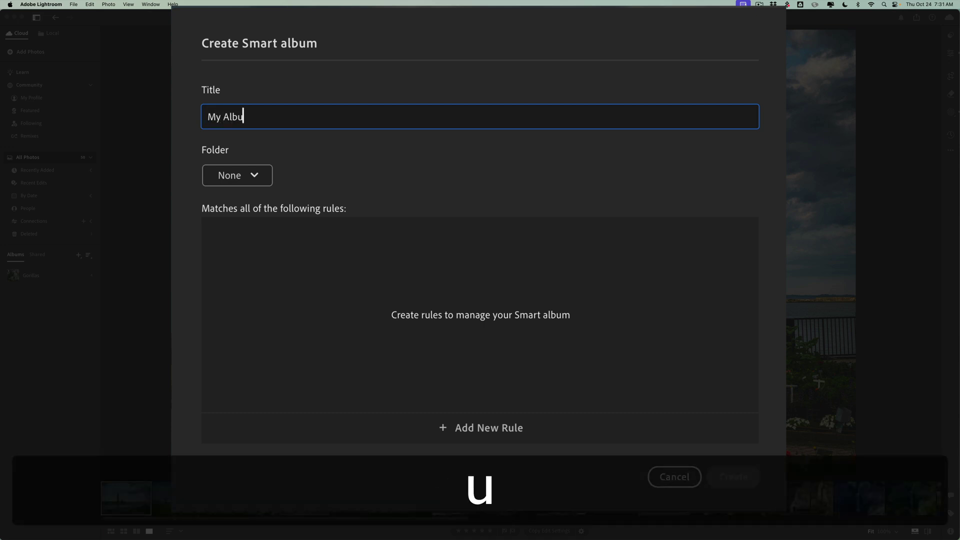
text(m)
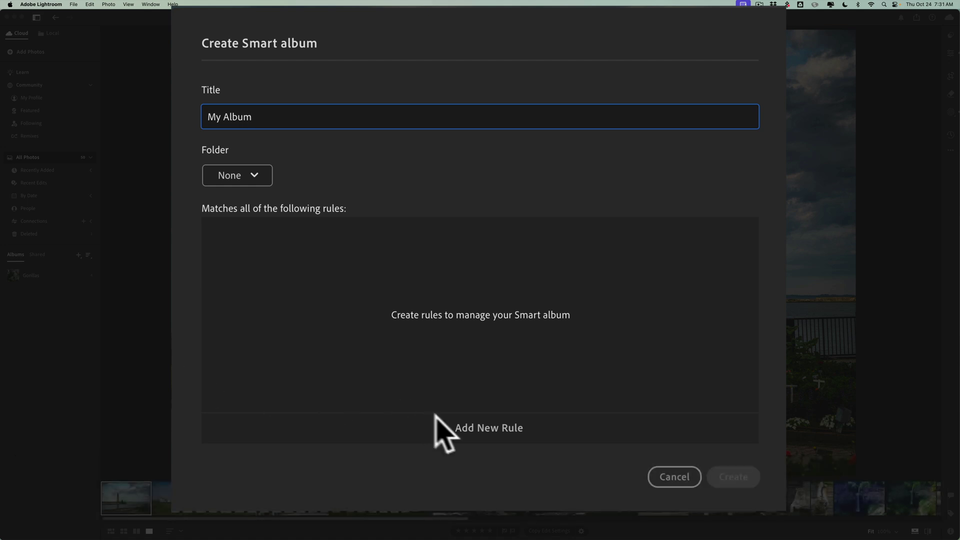
key(Escape)
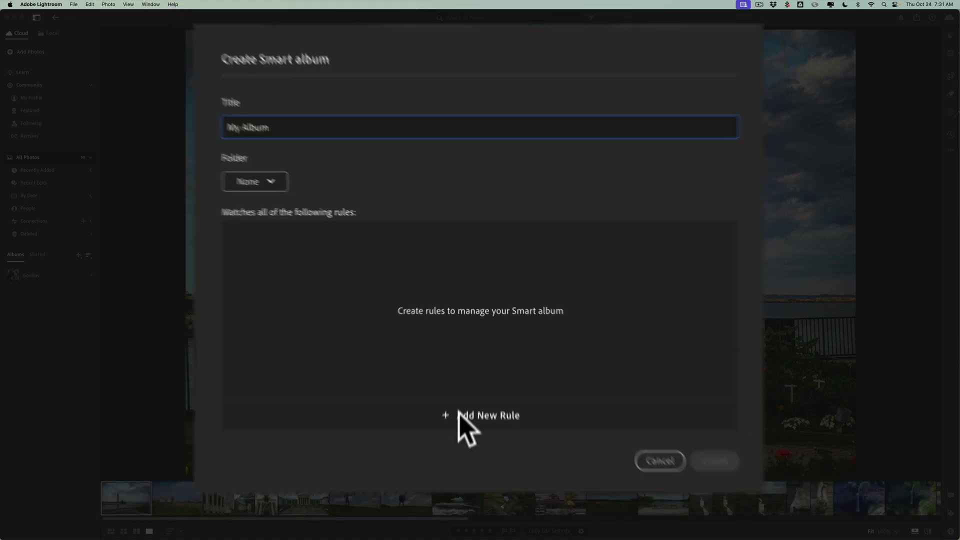
click(468, 343)
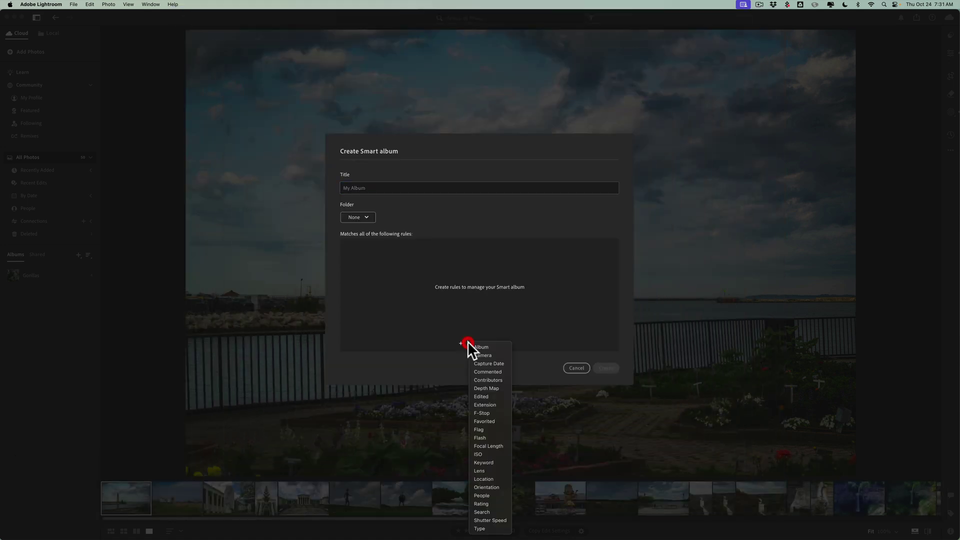
click(475, 352)
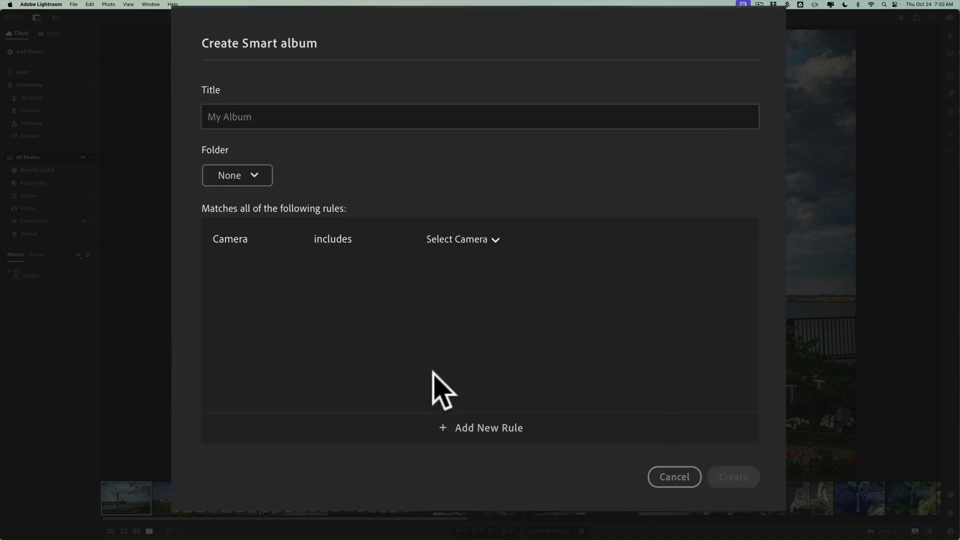
click(468, 239)
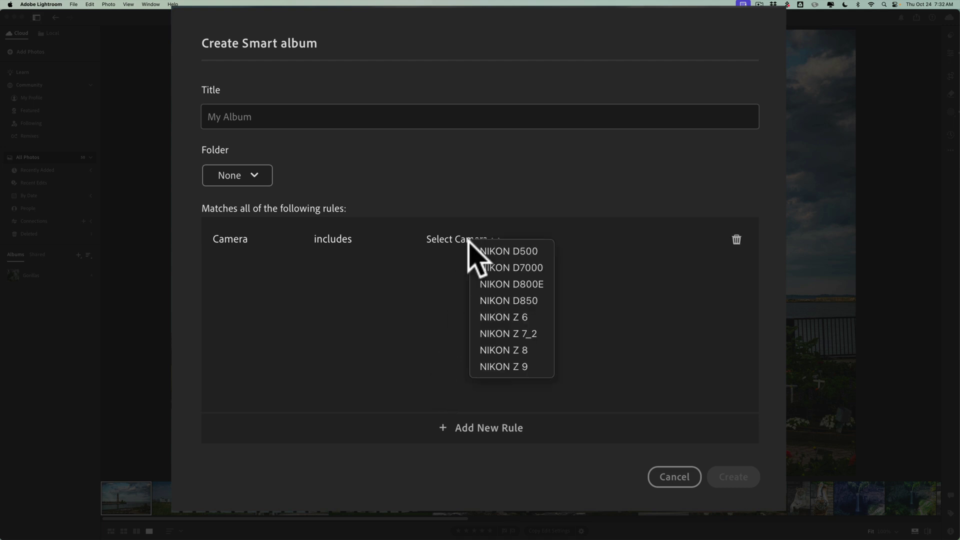
click(498, 365)
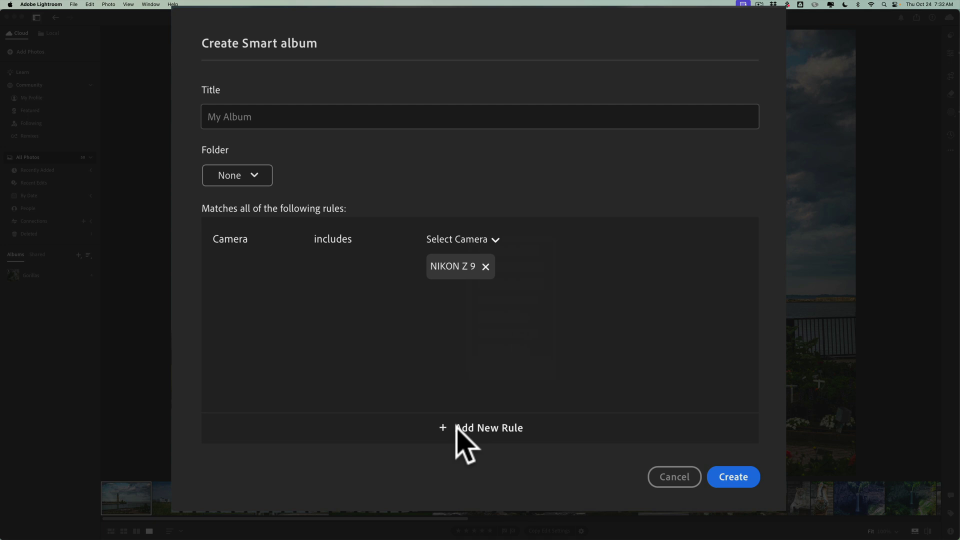
click(456, 427)
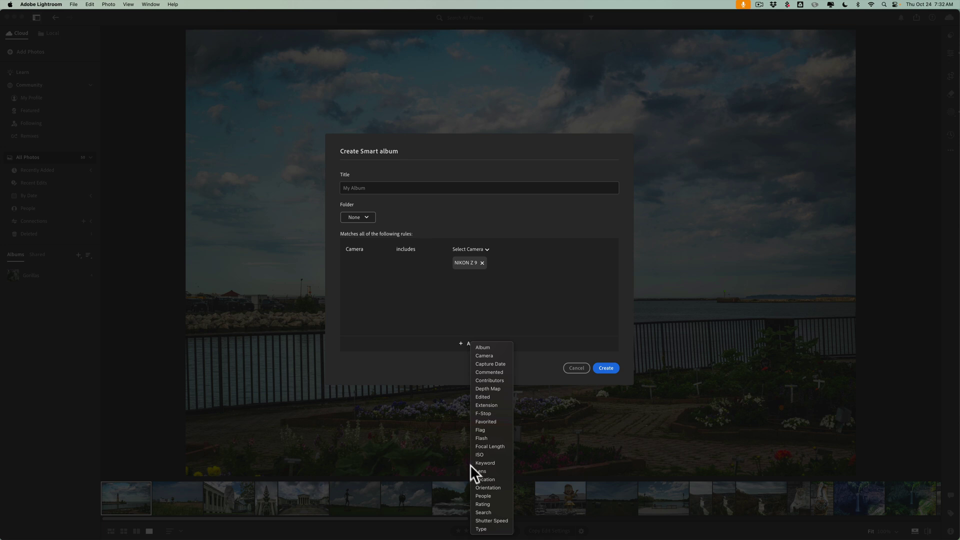
click(448, 338)
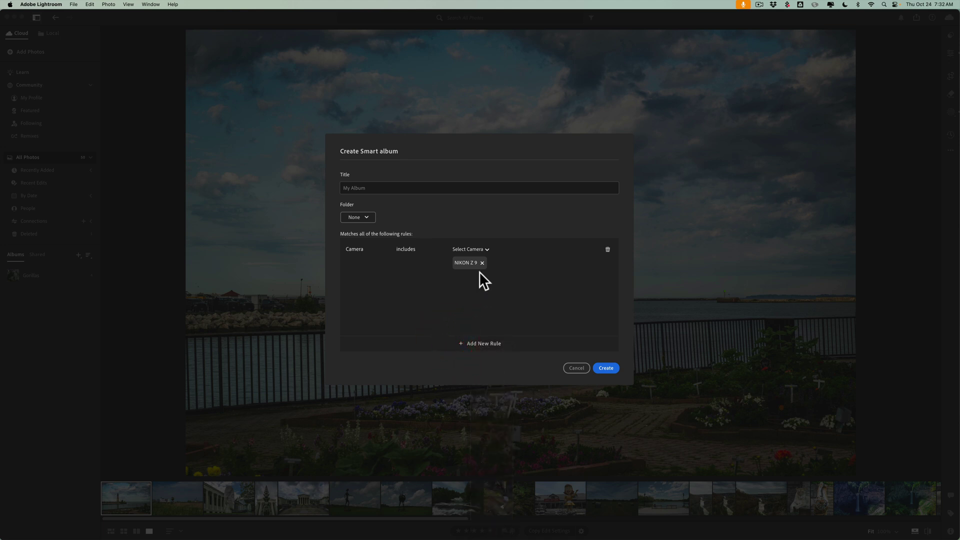
Create My Album, then view its statue, head sculpture and museum steps photos.
click(606, 368)
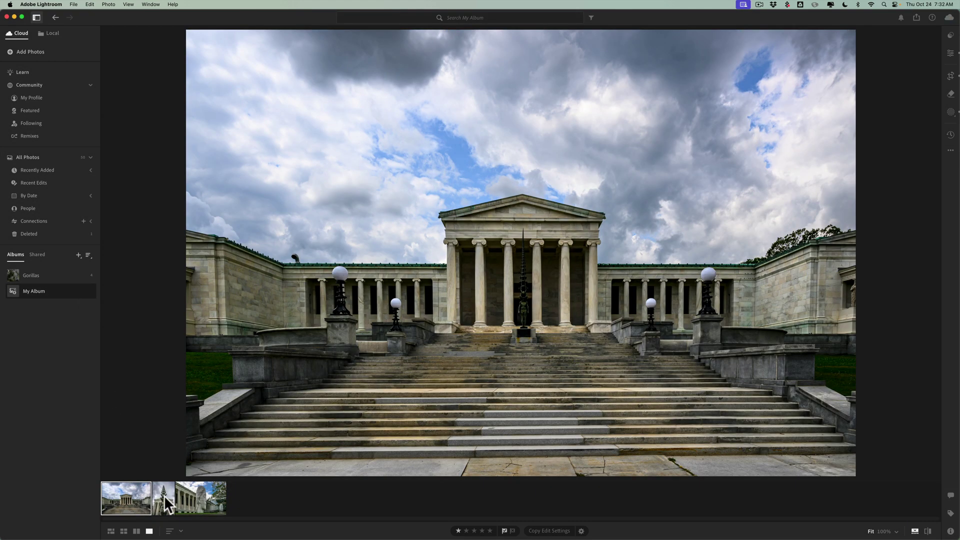
click(164, 498)
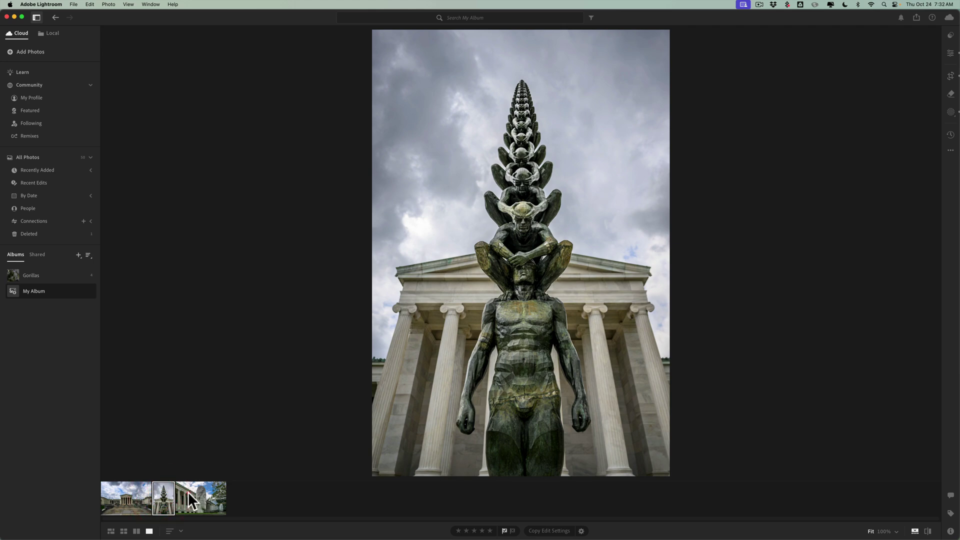
click(193, 499)
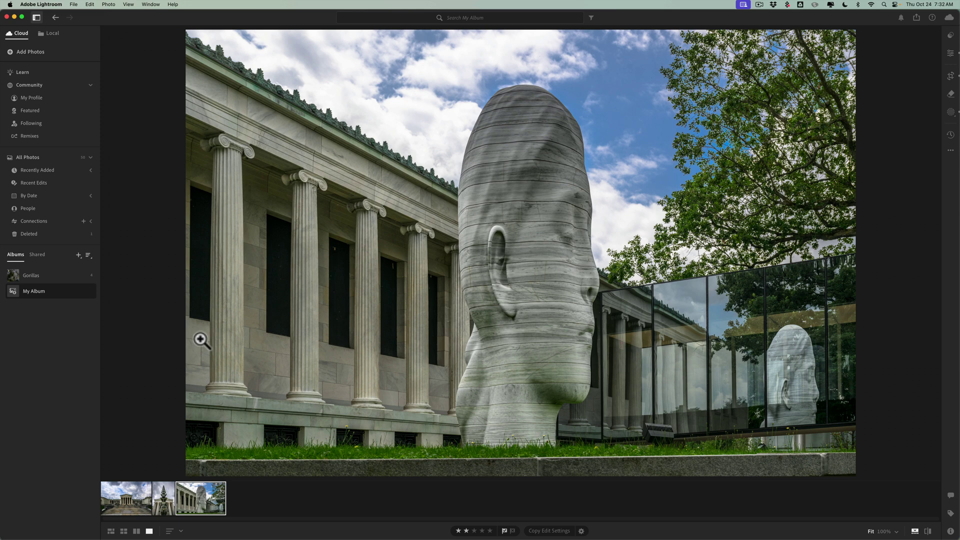
click(121, 487)
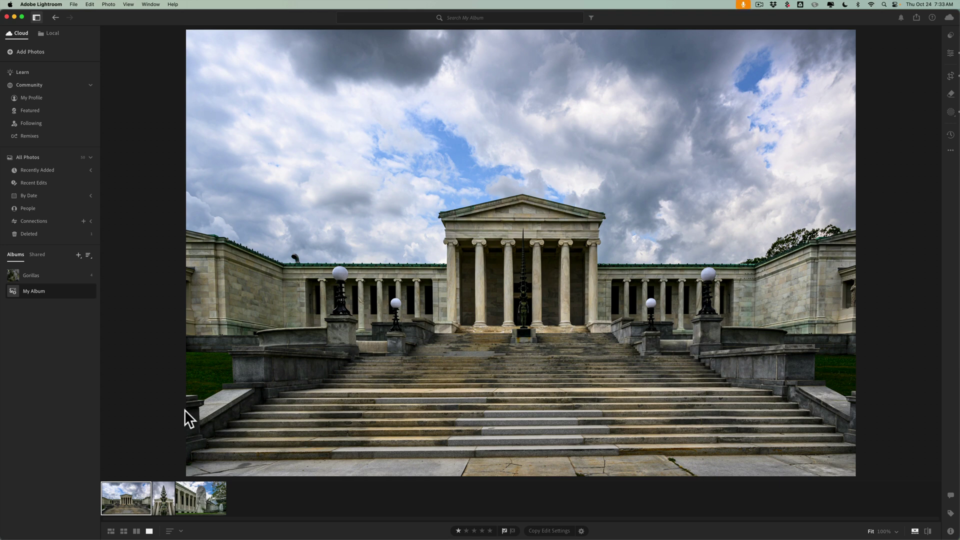
Open _DSC3540 from Local > Pets > Fredo > 2024-03-05, zoom to 100% on the eye, then back to Fit.
click(52, 33)
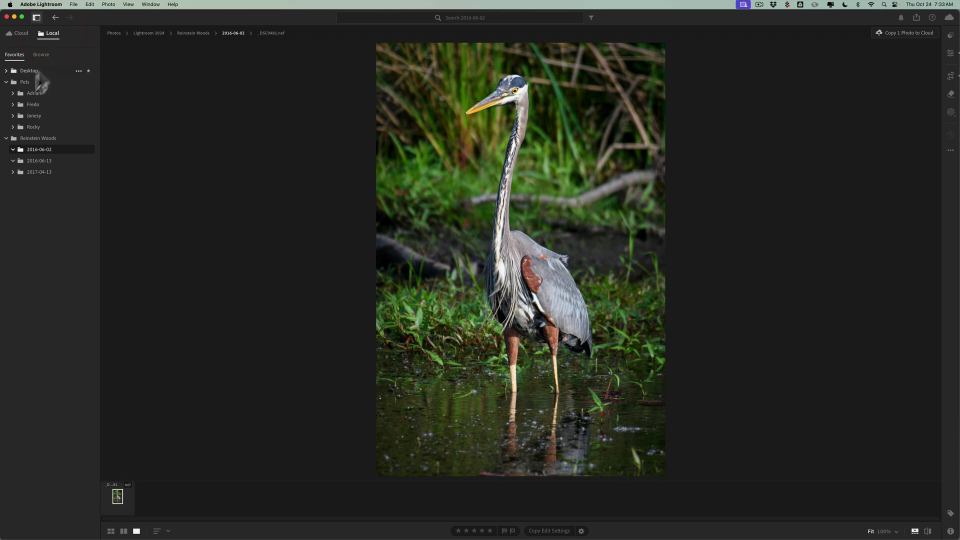
click(13, 103)
click(44, 126)
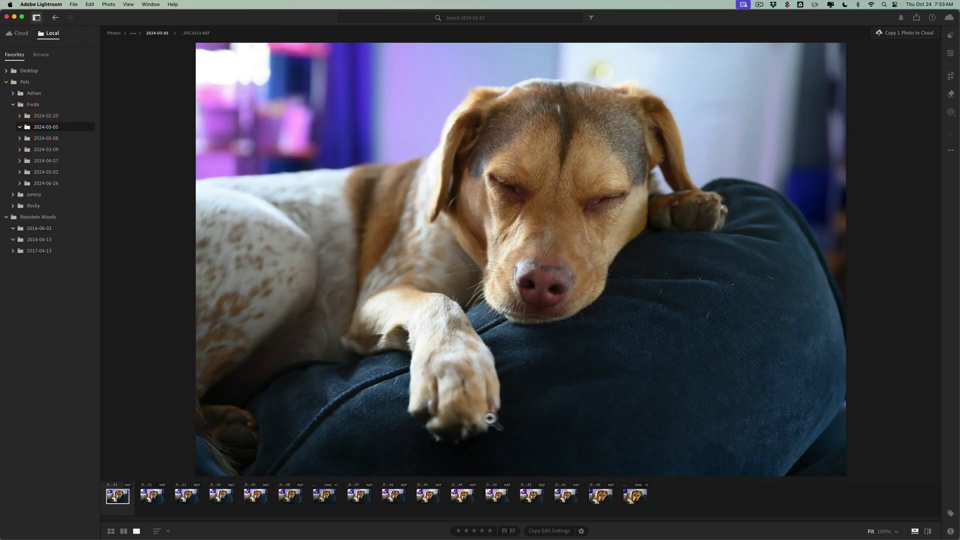
click(598, 496)
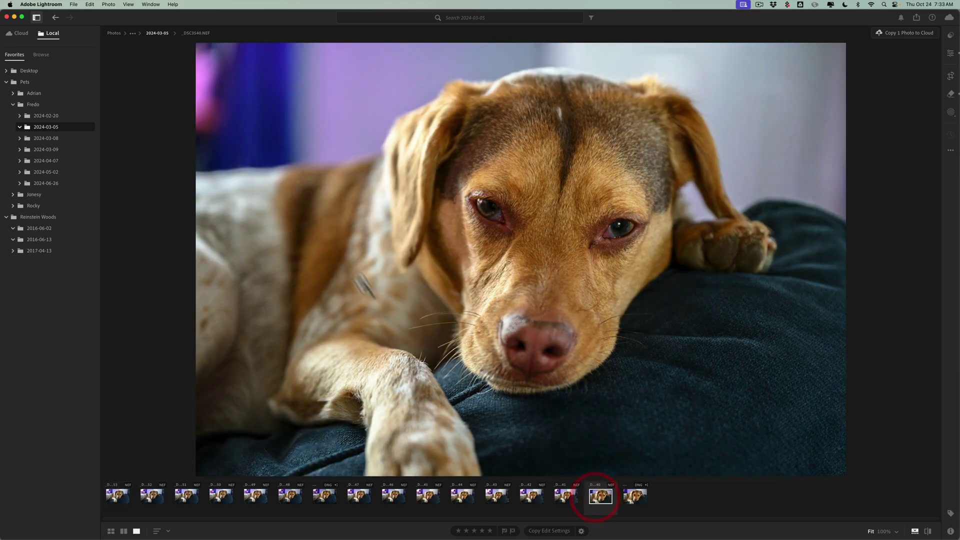
click(246, 106)
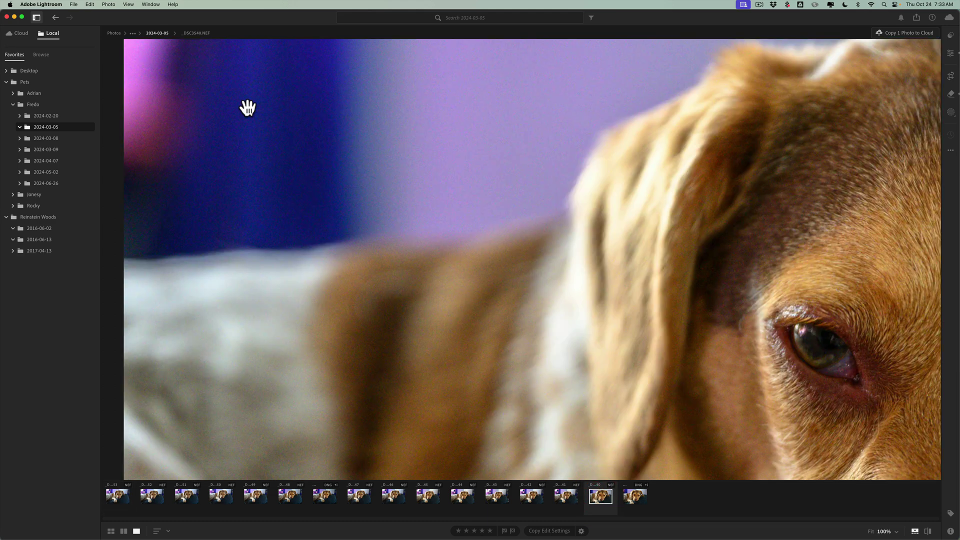
click(278, 125)
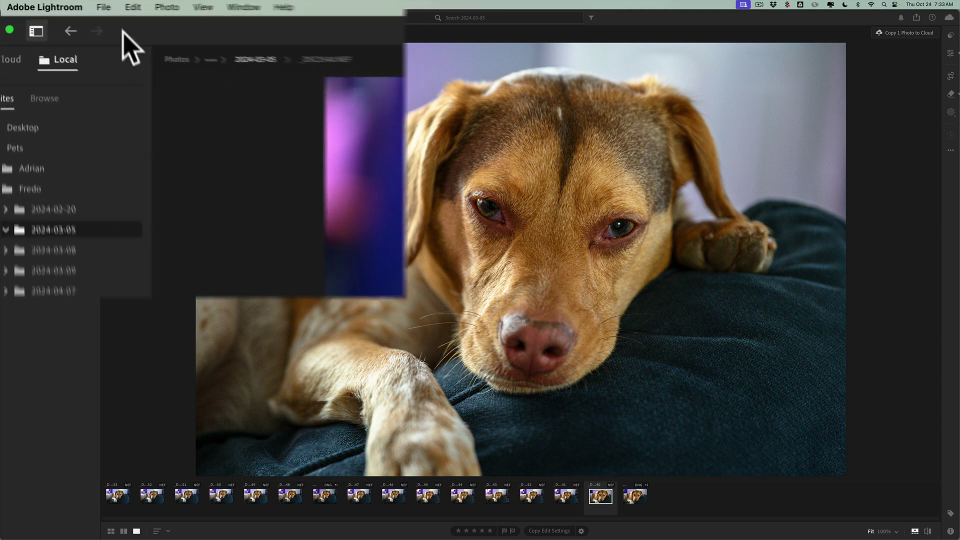
Show the File > Edit in submenu listing Topaz Photo AI, Aperty and Photoshop 2025.
click(73, 4)
mouse_move(129, 145)
mouse_move(159, 7)
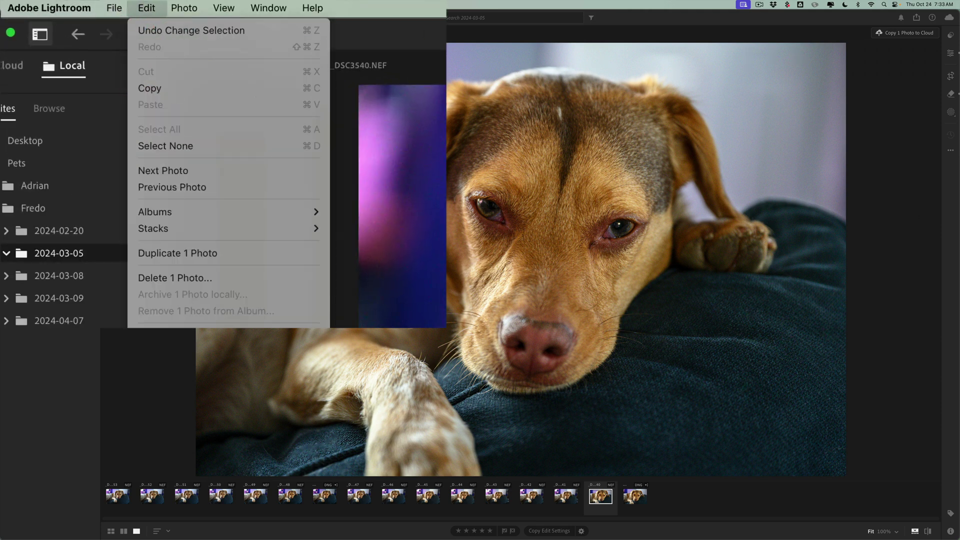
mouse_move(111, 7)
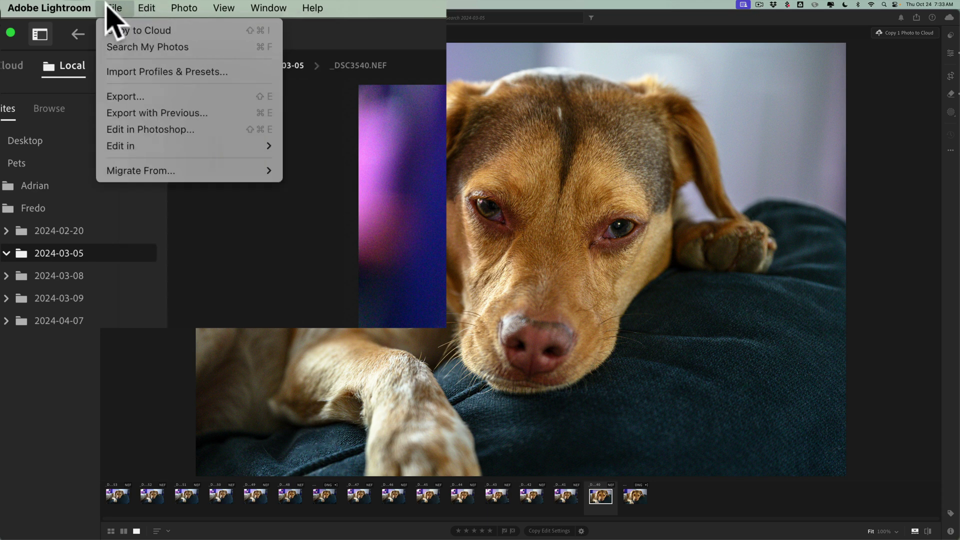
mouse_move(173, 146)
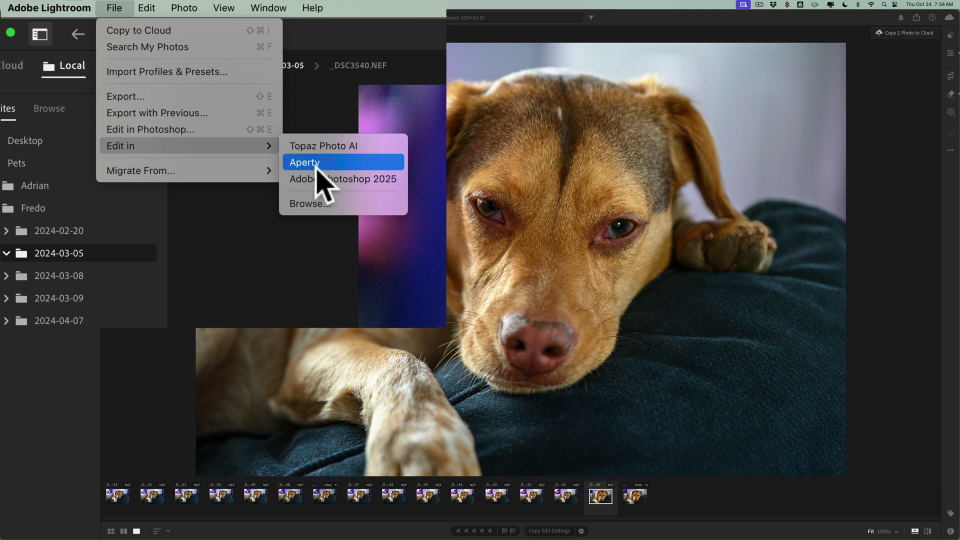
click(315, 204)
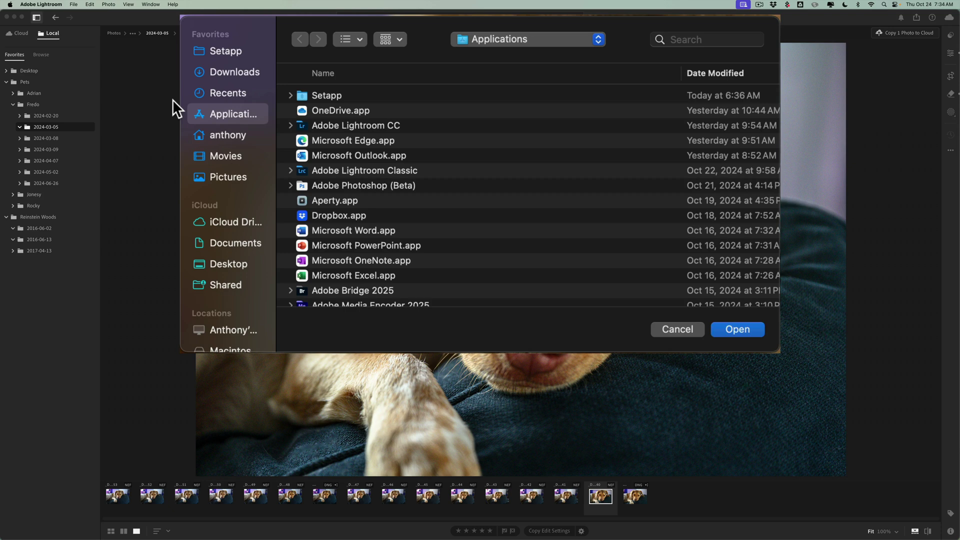
scroll(335, 131, down, 3)
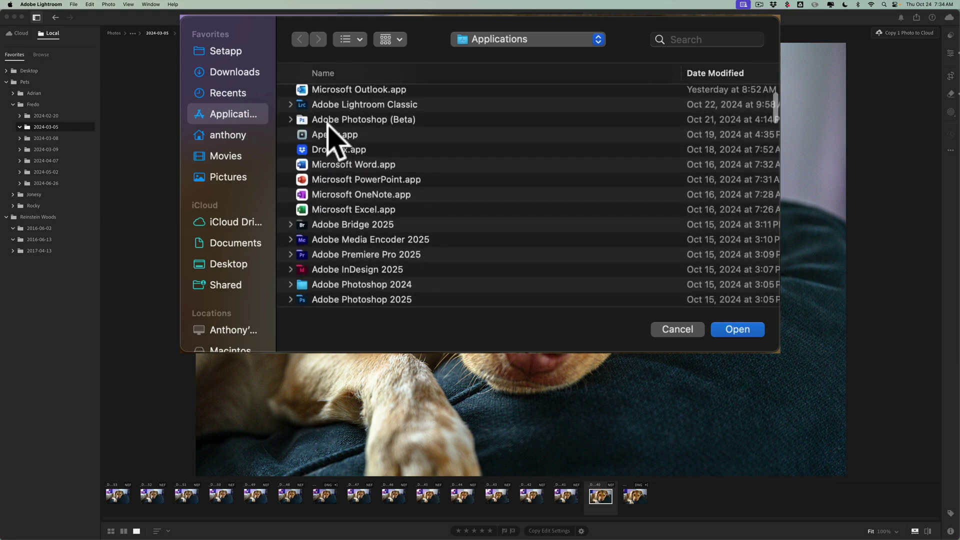
scroll(330, 126, down, 6)
scroll(328, 124, down, 2)
click(330, 113)
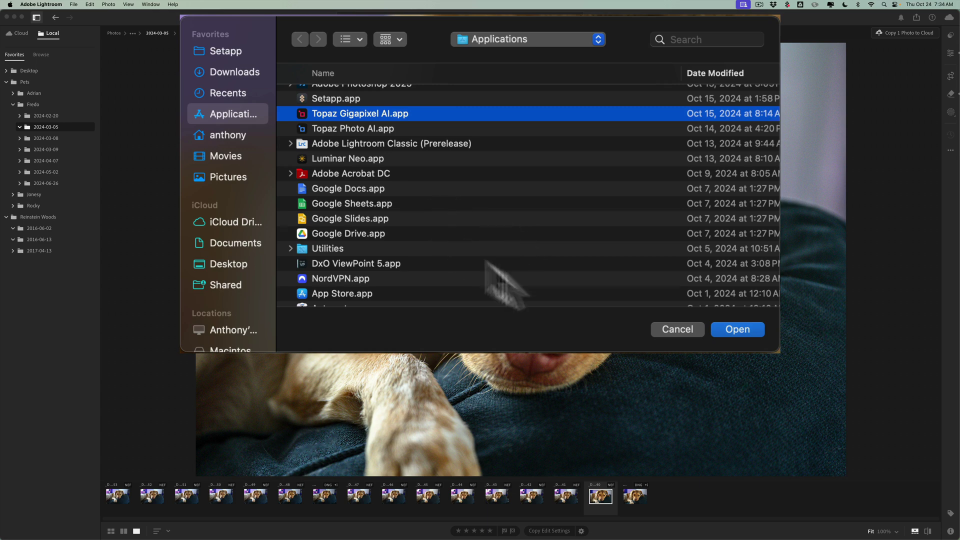
Dismiss the application chooser and send the dog photo to Topaz Photo AI via File > Edit in.
click(579, 256)
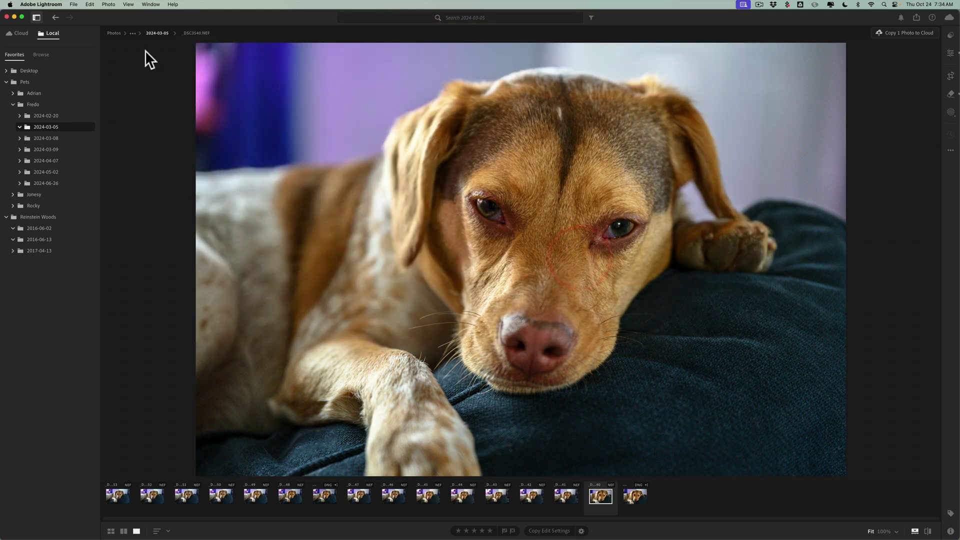
click(74, 4)
mouse_move(133, 145)
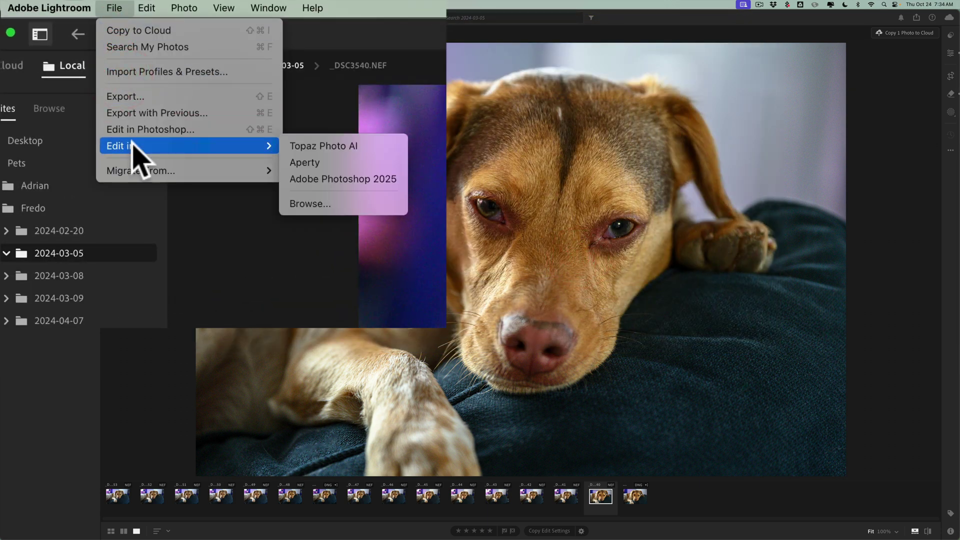
click(300, 146)
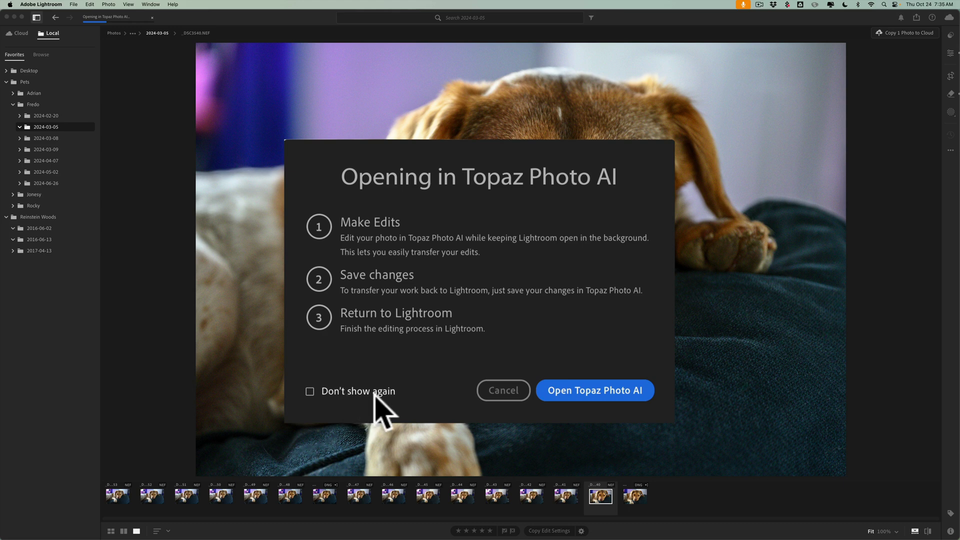
Confirm opening the dog photo in Topaz Photo AI as _DSC3540.tif.
click(578, 388)
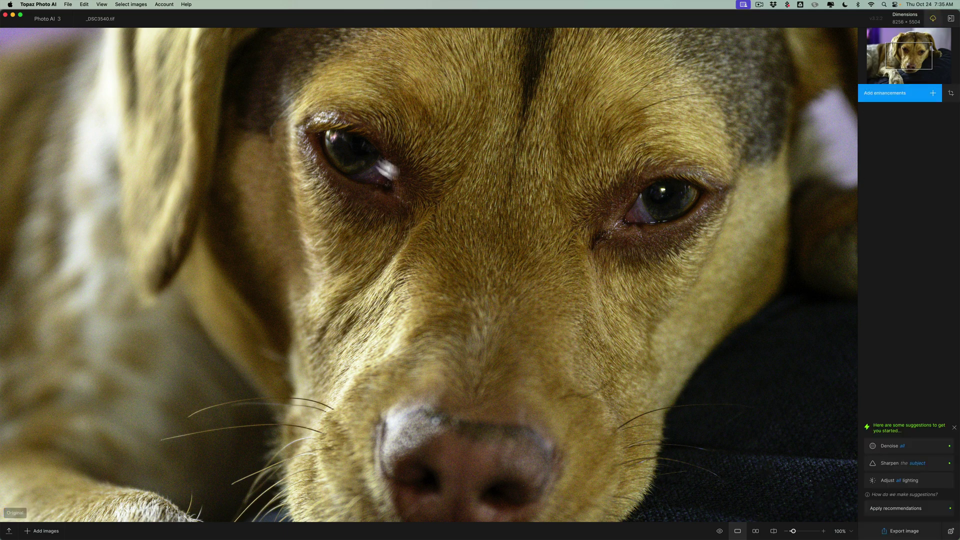
Pan to the dog's ear, then apply the suggested whole-image Denoise and subject Sharpen.
drag(948, 52, 878, 44)
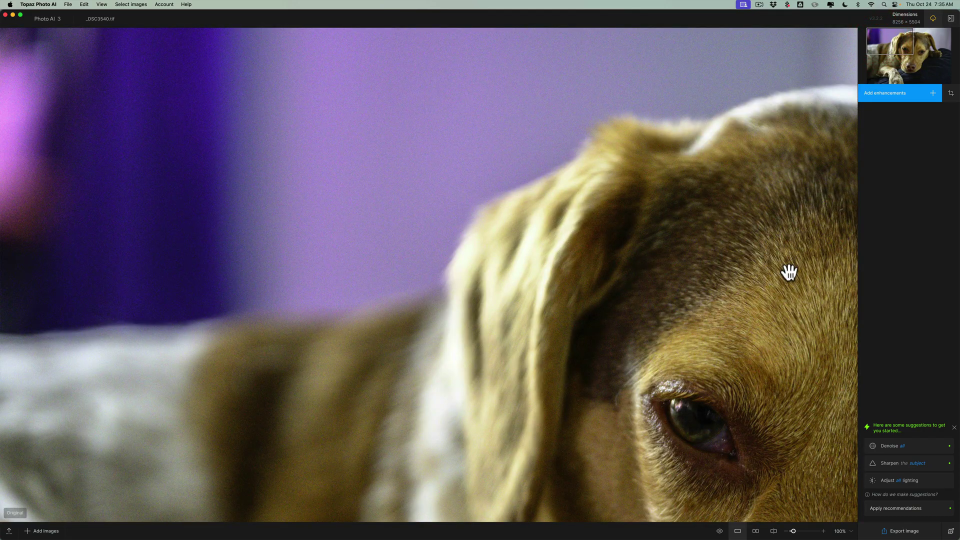
click(895, 445)
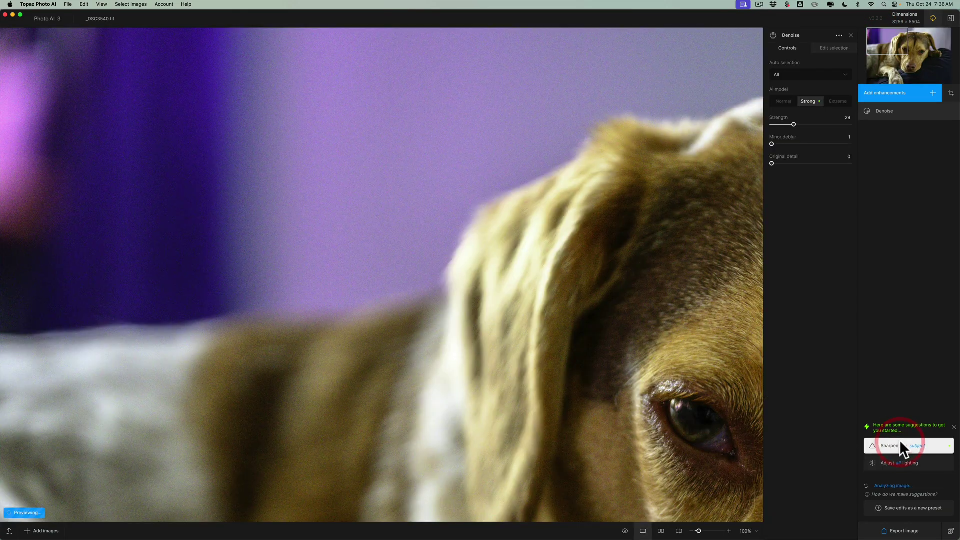
click(893, 442)
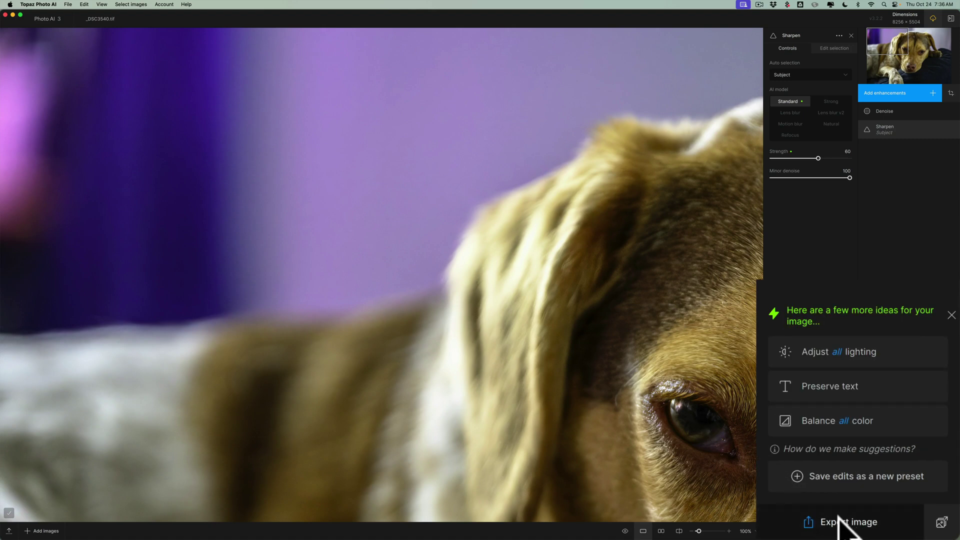
In the Export dialog, set the format to Preserve input format to overwrite the TIF.
click(890, 525)
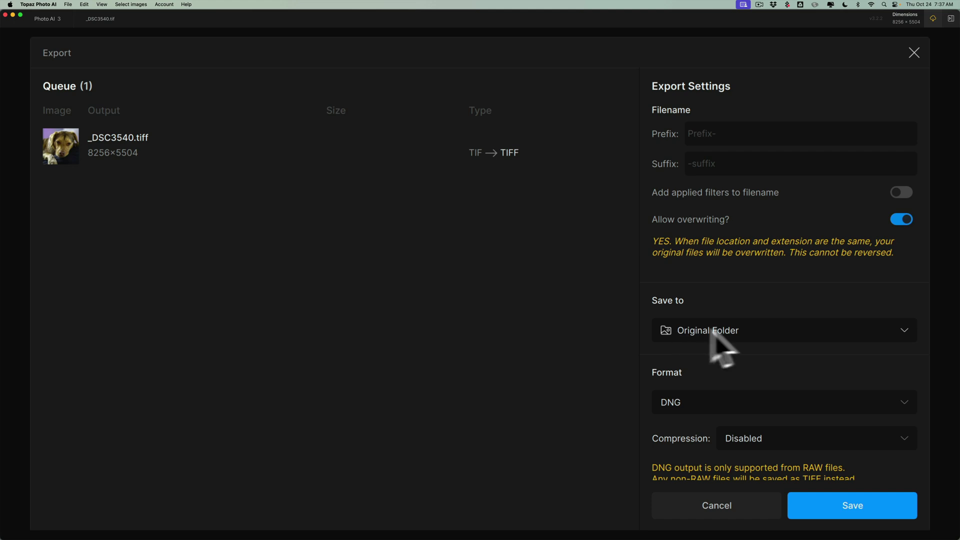
click(901, 400)
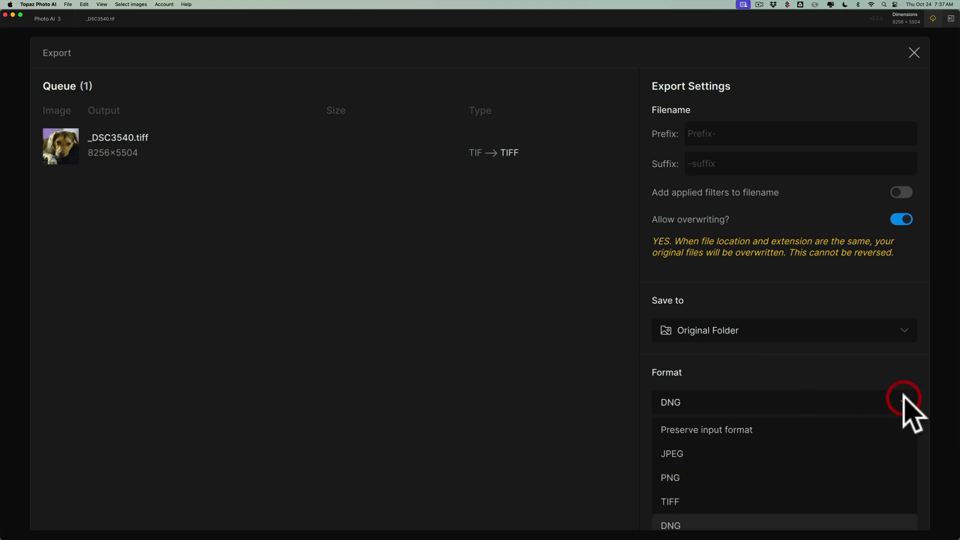
click(735, 432)
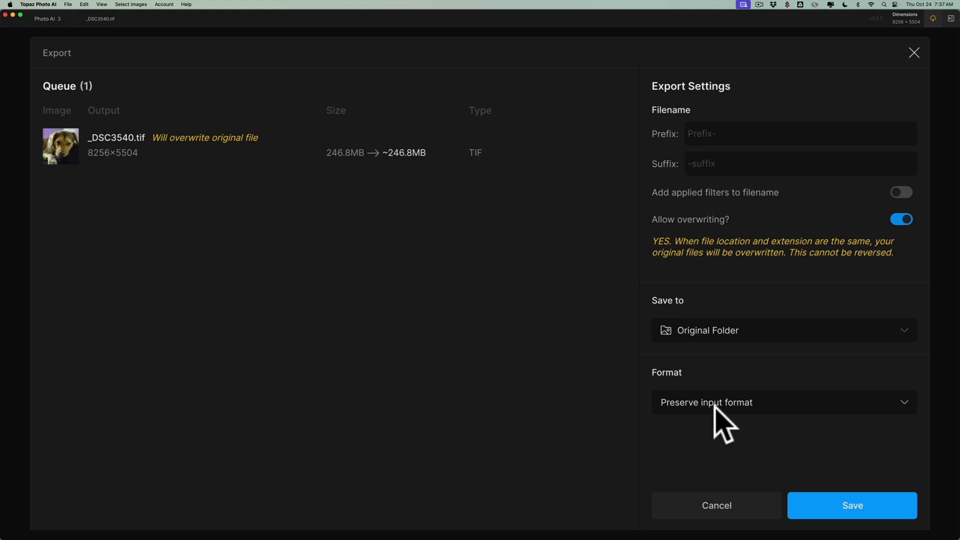
Save the export, overwriting _DSC3540.tif at 187.3MB.
click(849, 501)
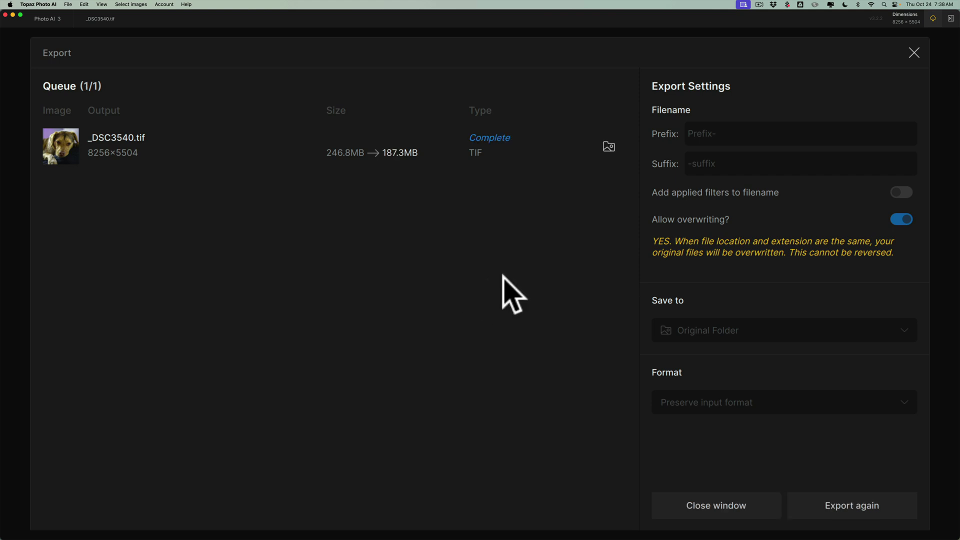
Close the Topaz export, quit Topaz Photo AI, and finish so the _DSC3540 TIF joins Lightroom.
click(707, 506)
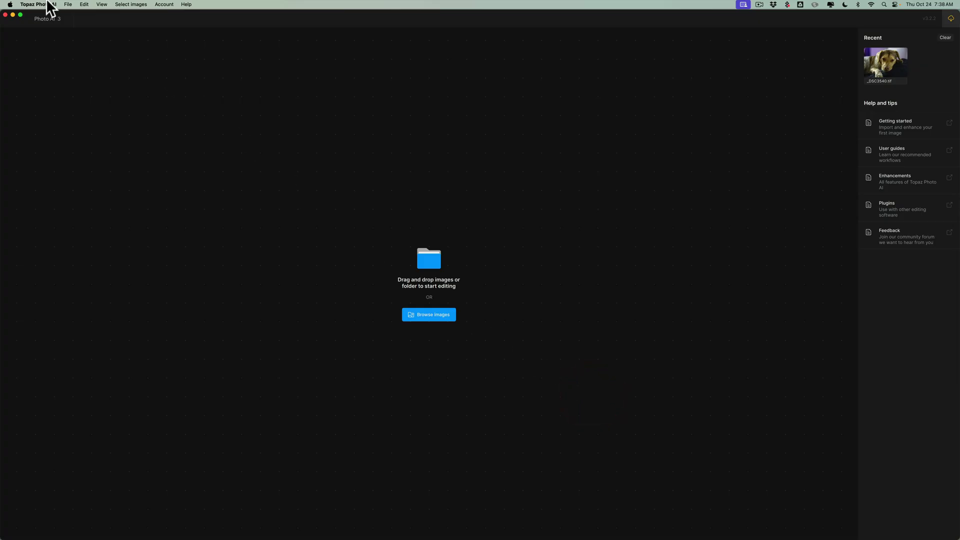
click(48, 7)
click(44, 82)
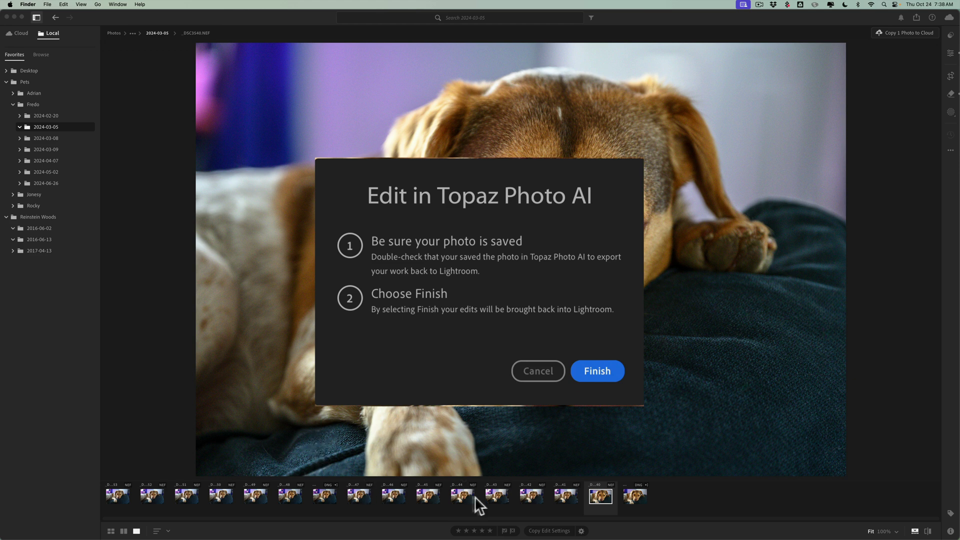
click(599, 369)
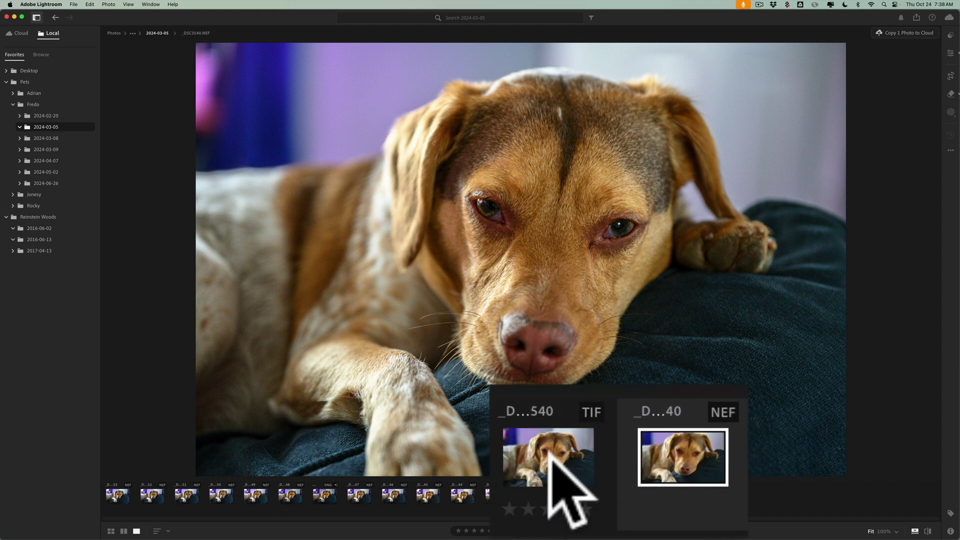
Compare the enhanced _DSC3540 TIF with the original NEF from the filmstrip.
click(600, 496)
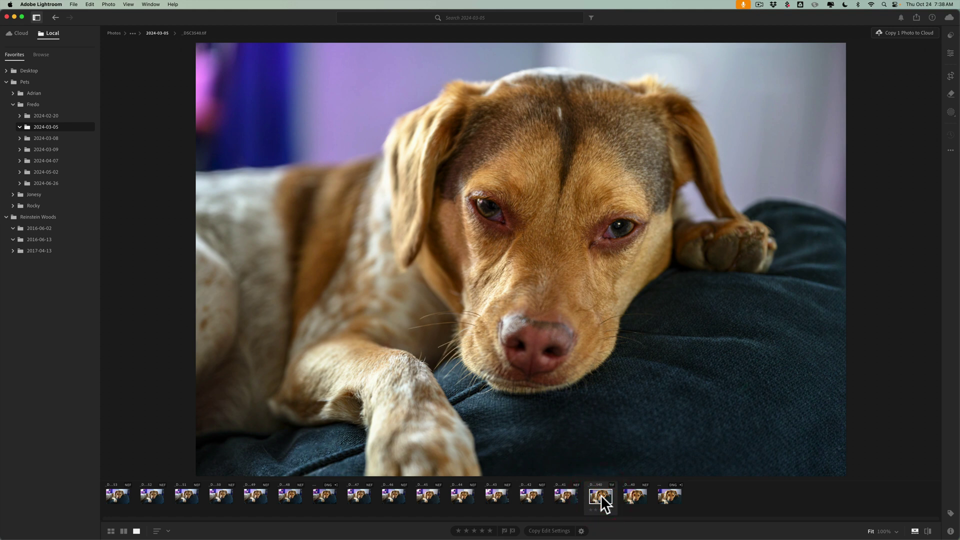
click(636, 495)
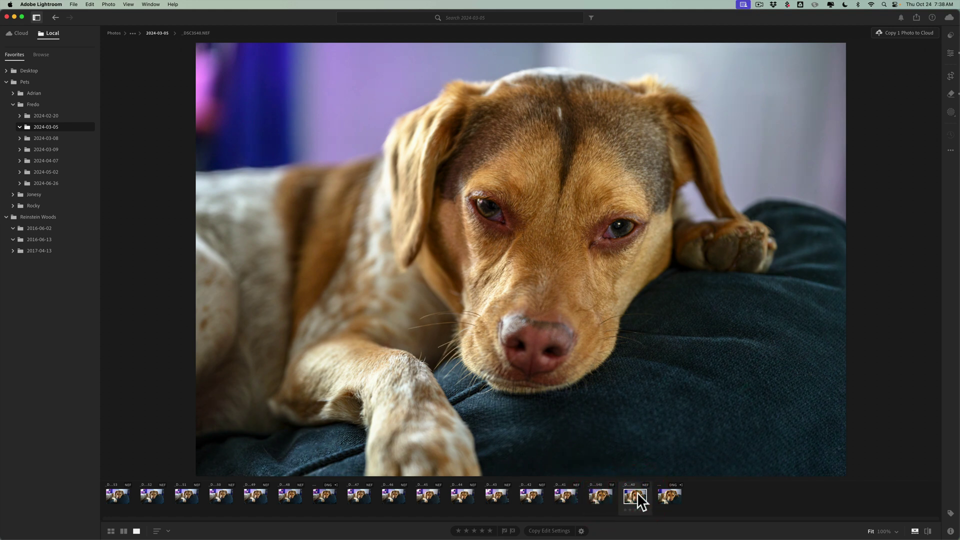
click(602, 495)
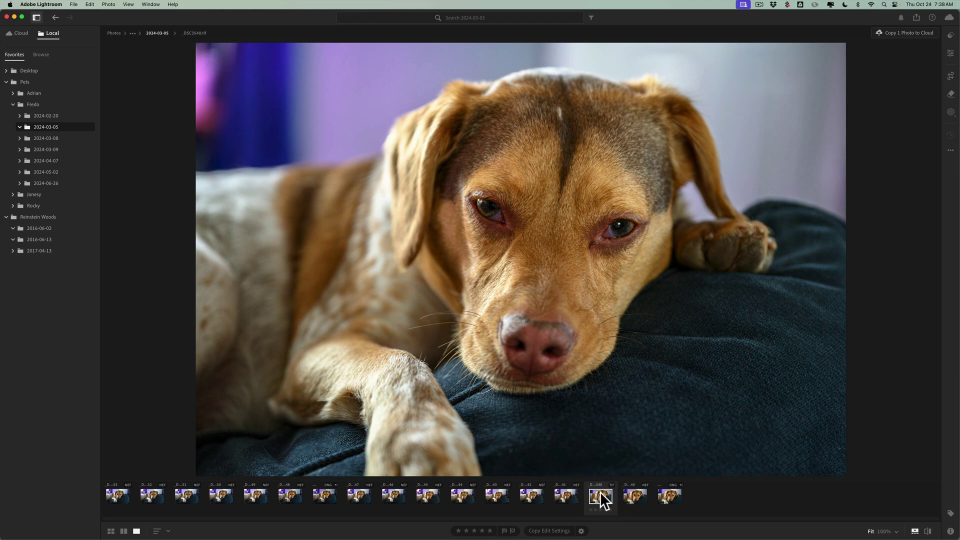
Zoom to 100% on the dog's face, compare NEF and TIF detail, then fit the photo.
click(265, 118)
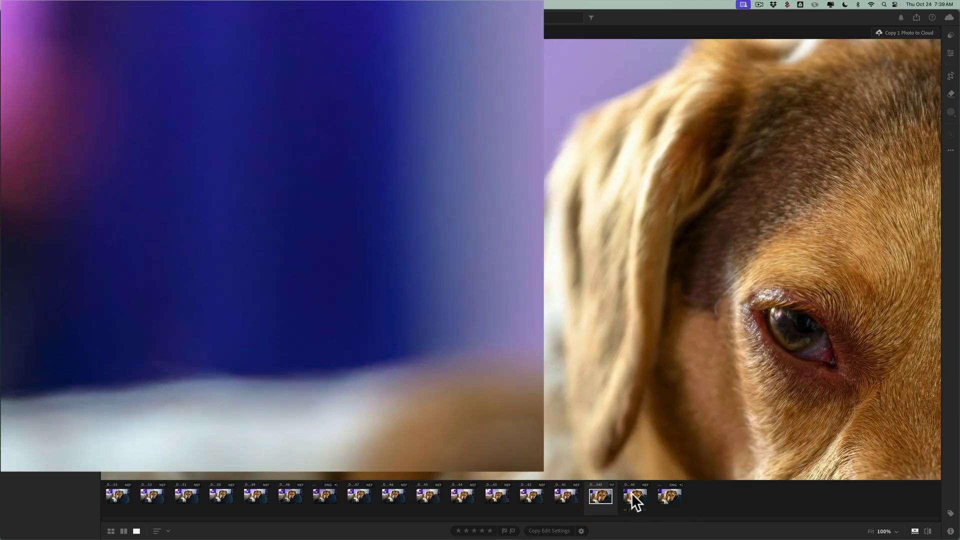
click(632, 493)
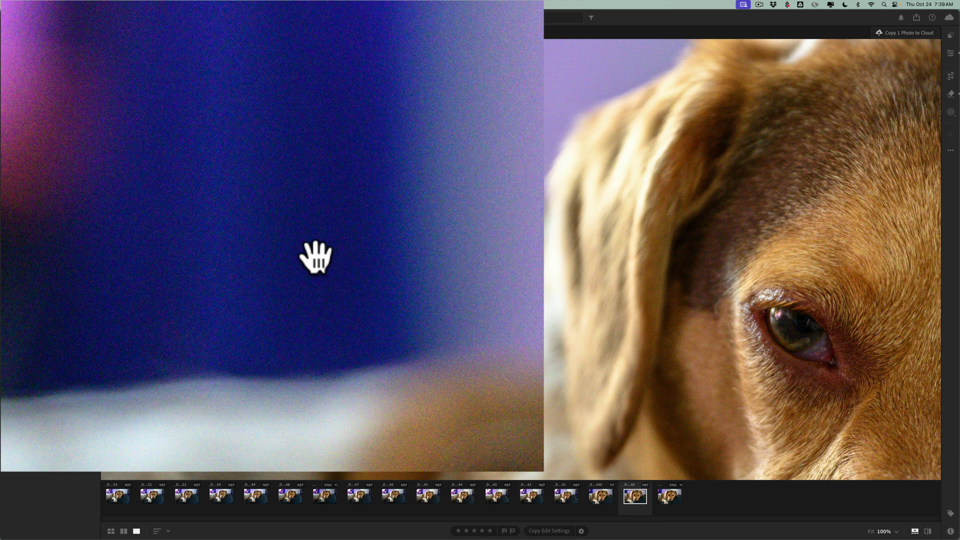
drag(700, 348, 388, 193)
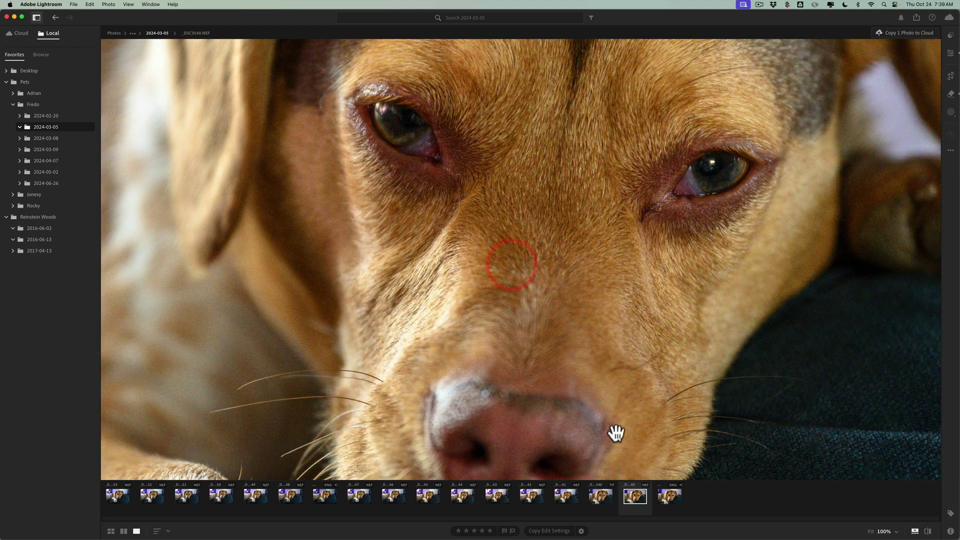
click(601, 494)
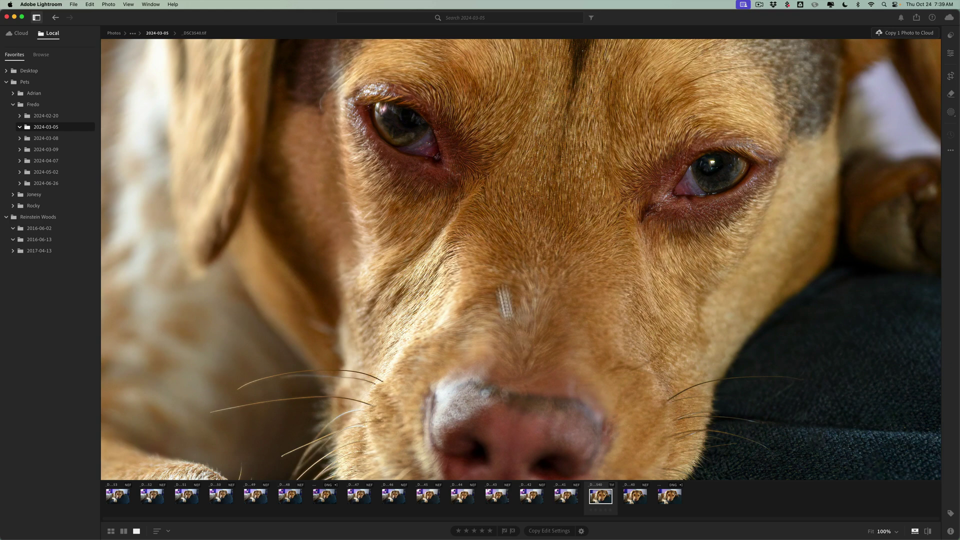
click(494, 235)
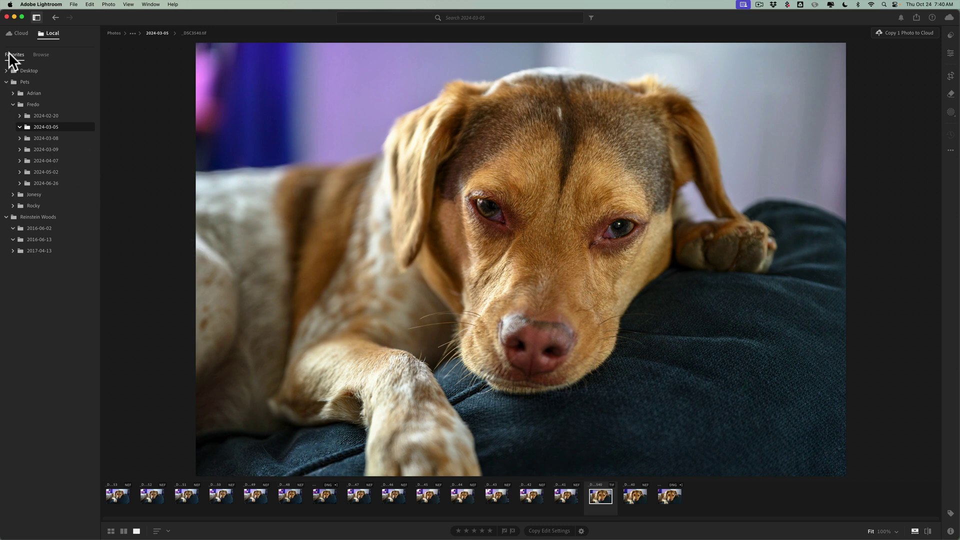
Open the Candy Gift Shop photo from Cloud All Photos and show its presets list.
click(12, 31)
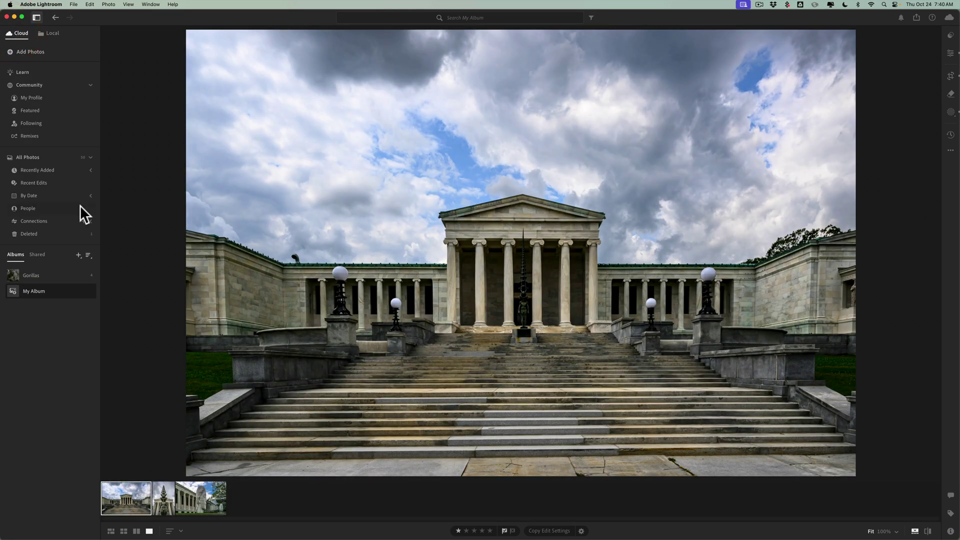
click(22, 156)
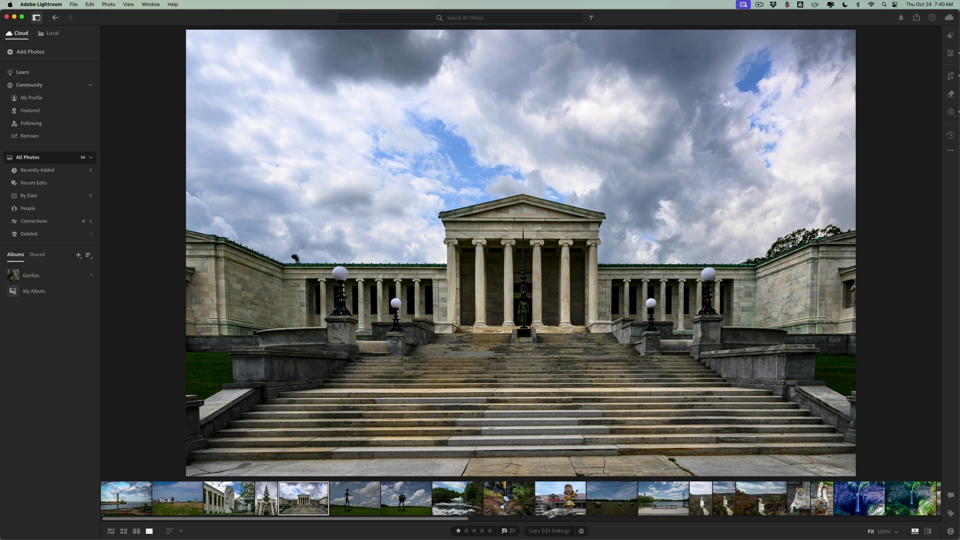
click(563, 494)
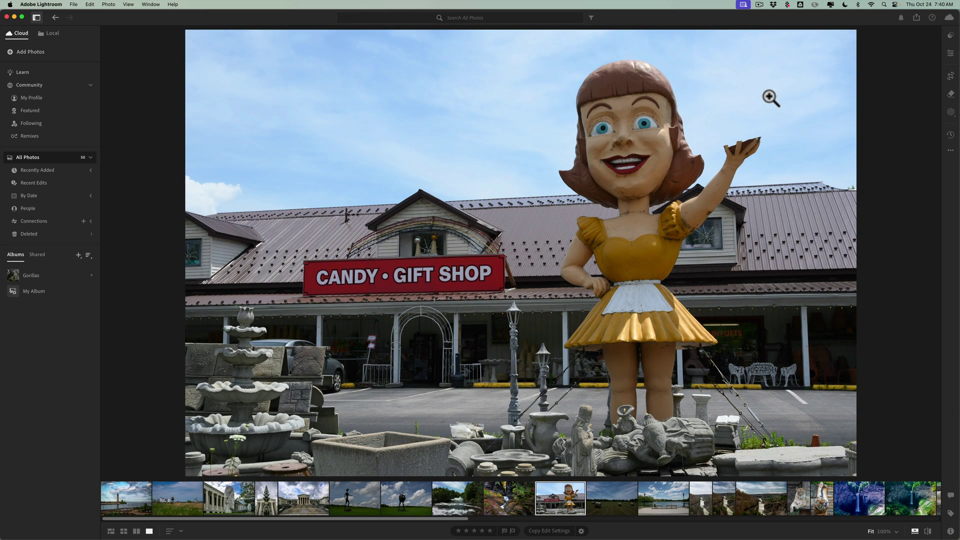
click(951, 36)
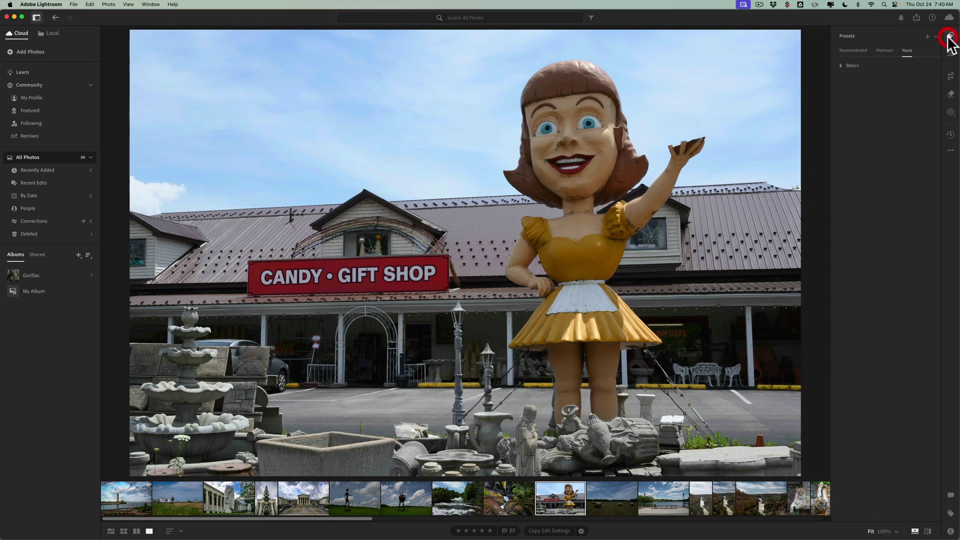
Under Yours, preview the Beatiful, Morning, Relaxing, Summer and Blue Sky Beach presets.
click(877, 50)
click(898, 50)
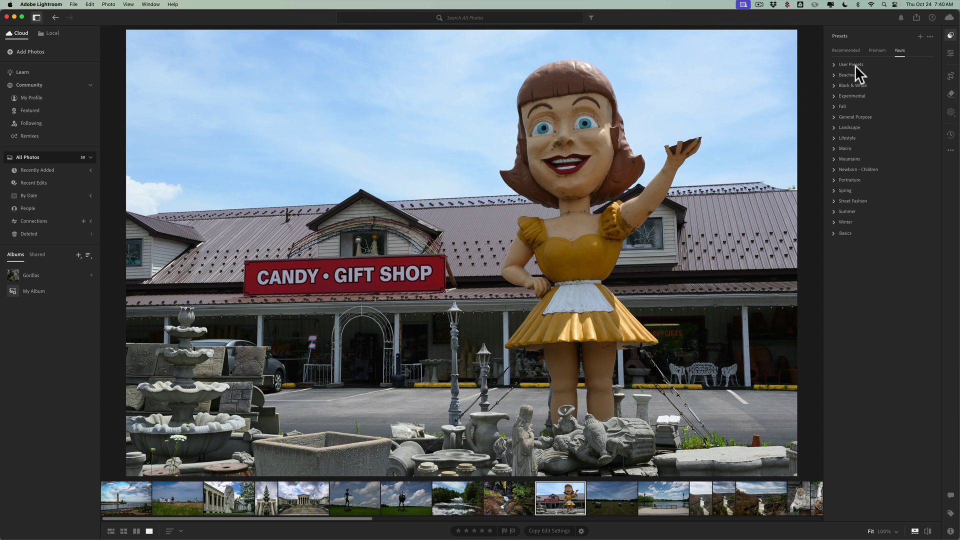
click(833, 74)
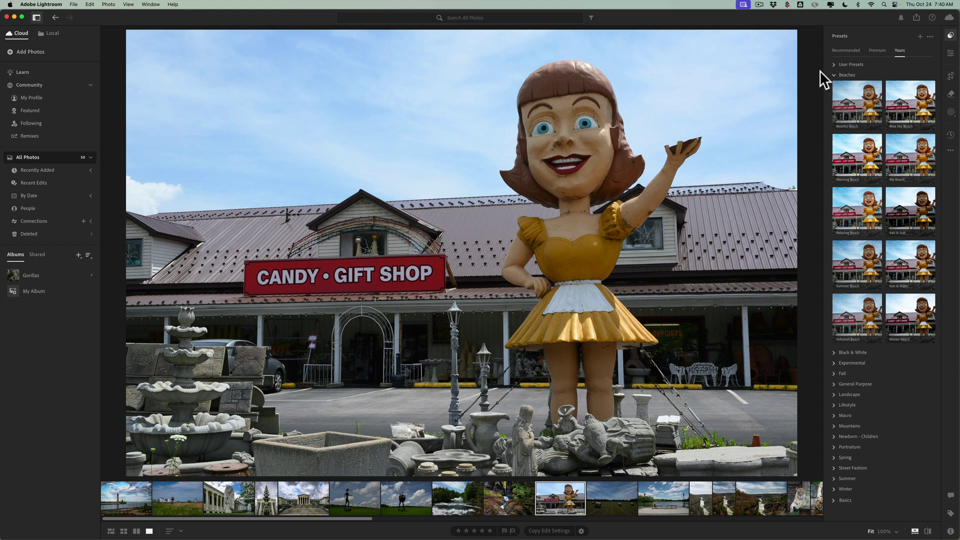
click(851, 97)
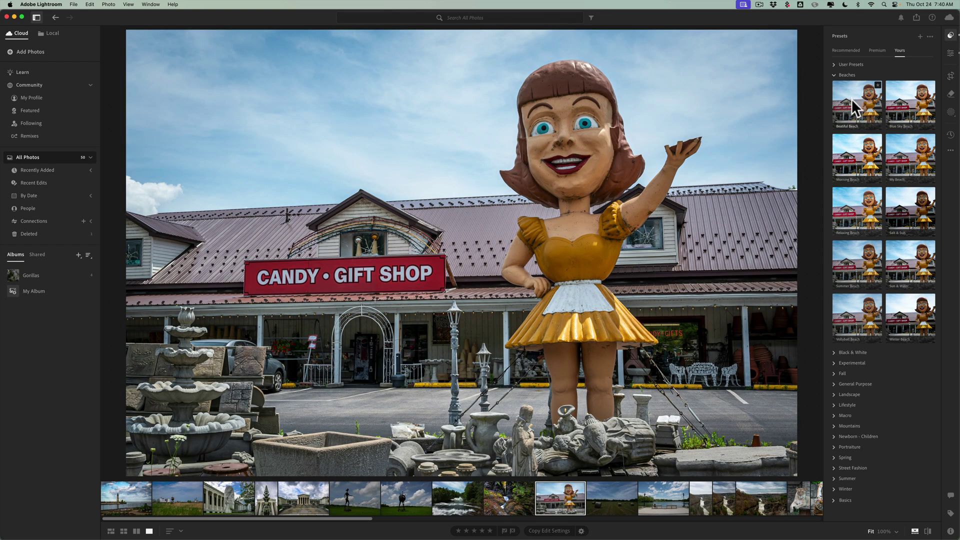
click(854, 153)
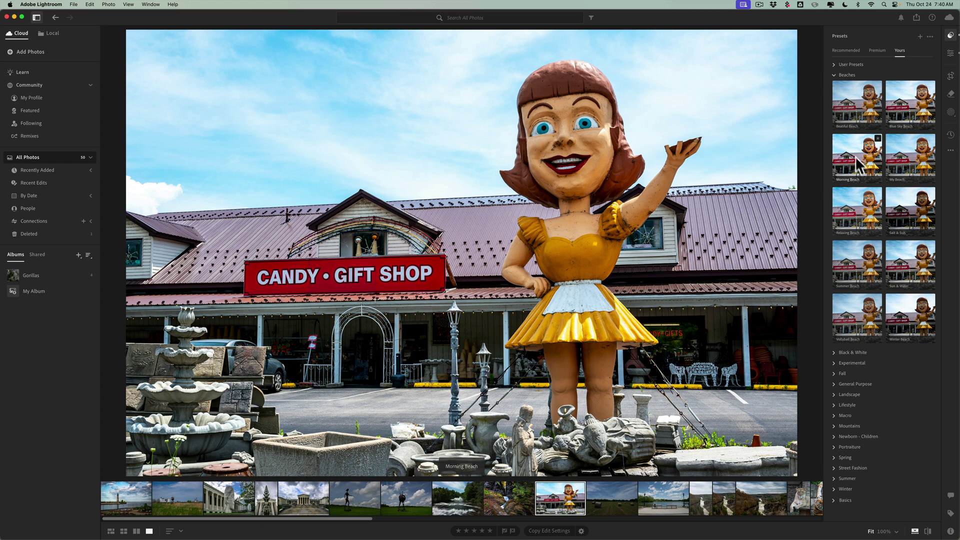
click(867, 200)
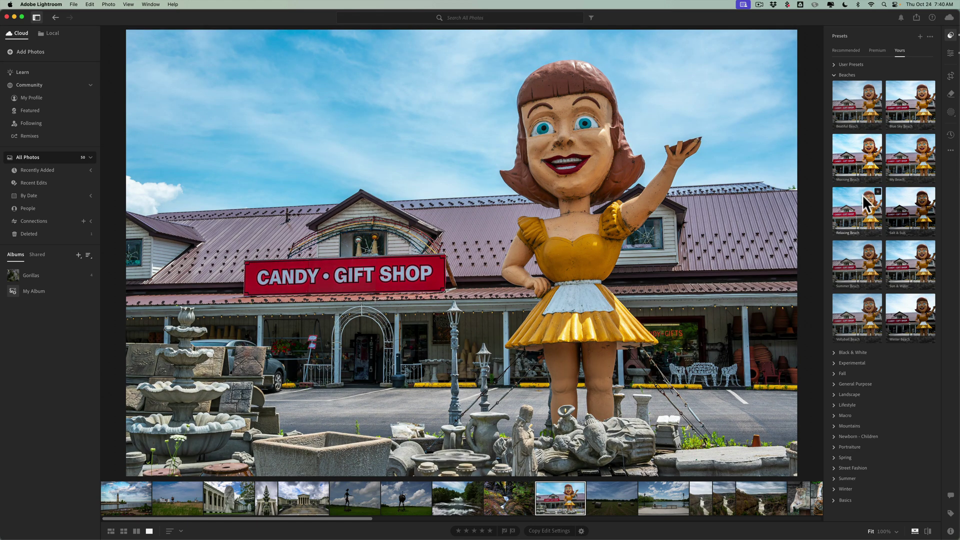
click(866, 270)
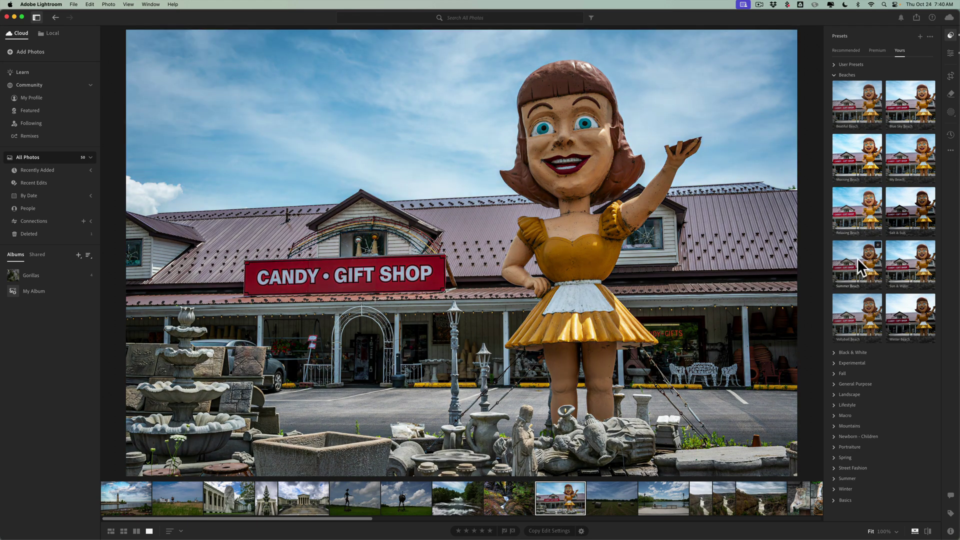
click(848, 163)
click(849, 116)
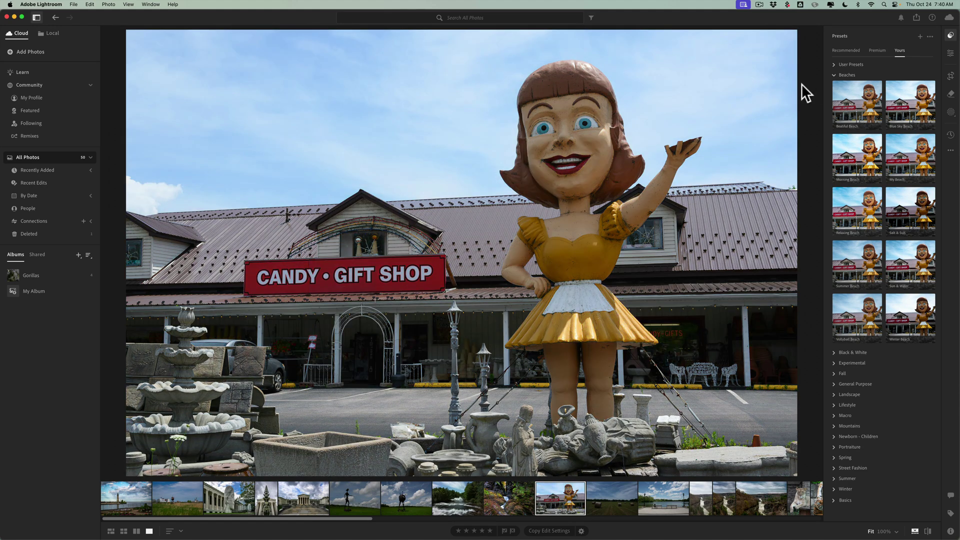
click(900, 105)
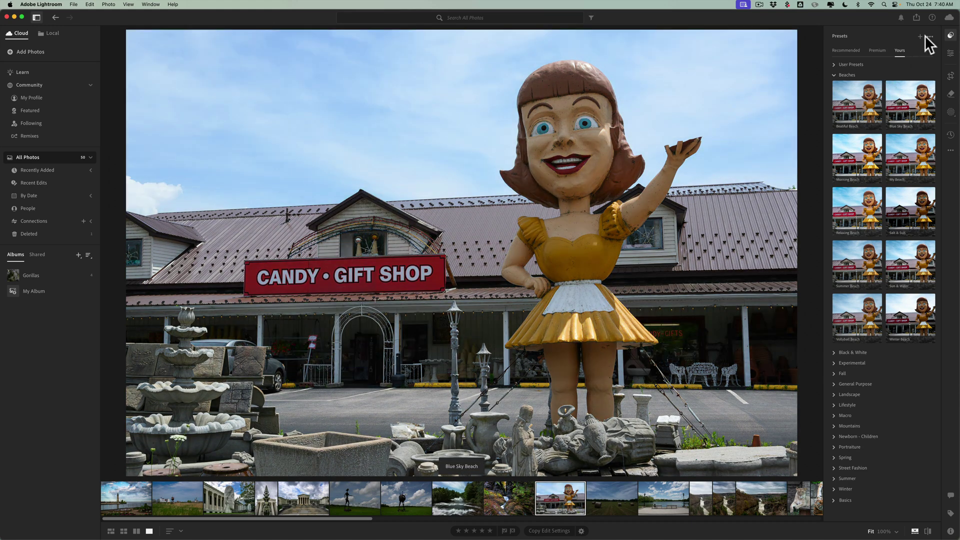
Check the preset view options, keeping the presets in grid view.
click(926, 36)
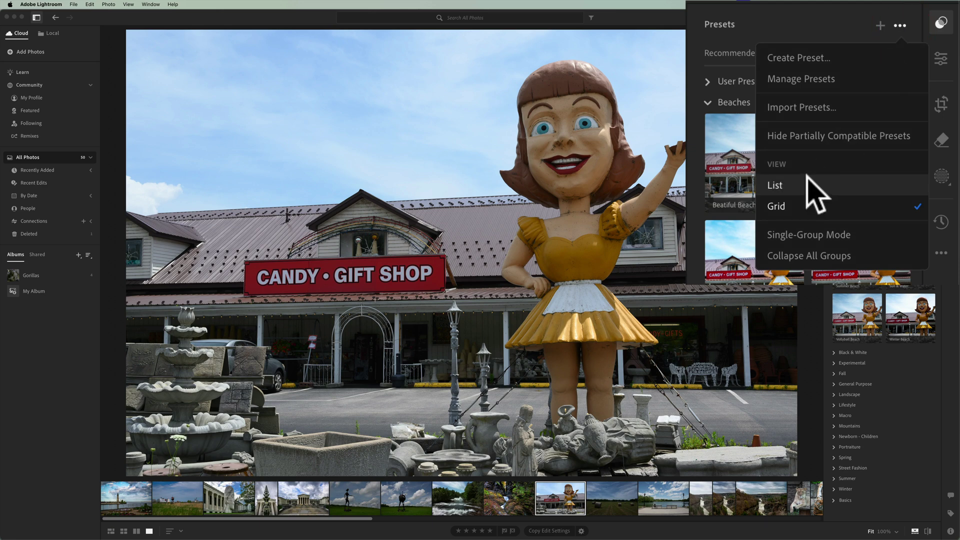
click(795, 206)
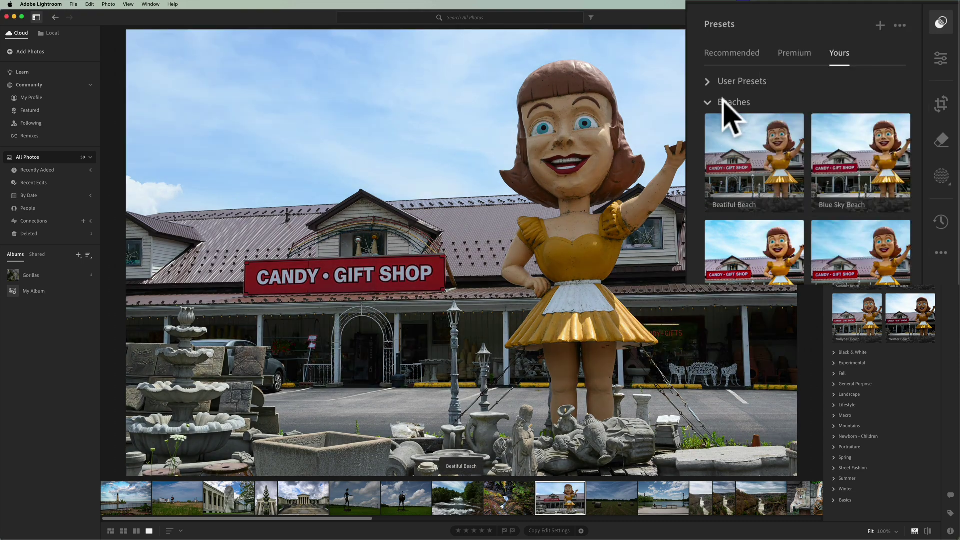
click(901, 25)
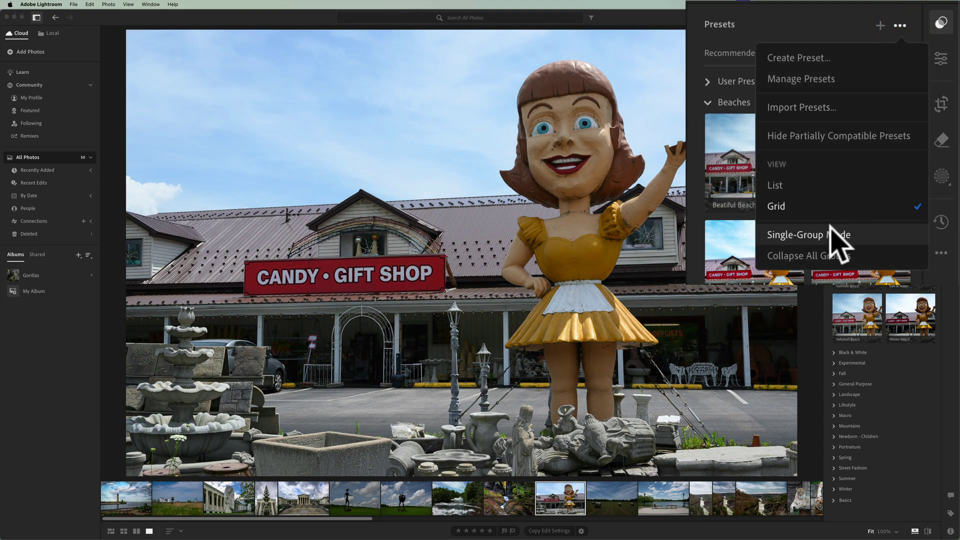
click(901, 25)
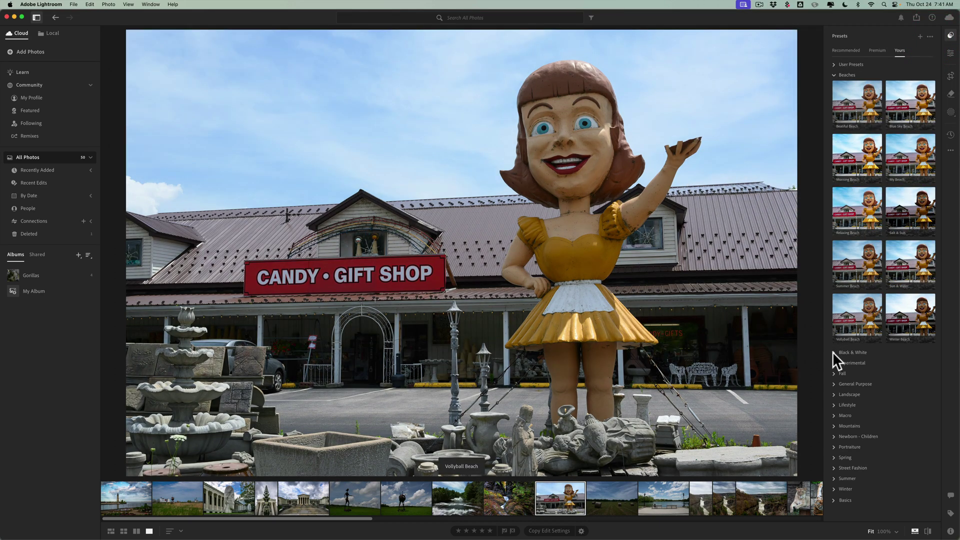
Expand the Black & White and Experimental groups, then move to the field sculpture photo.
click(832, 352)
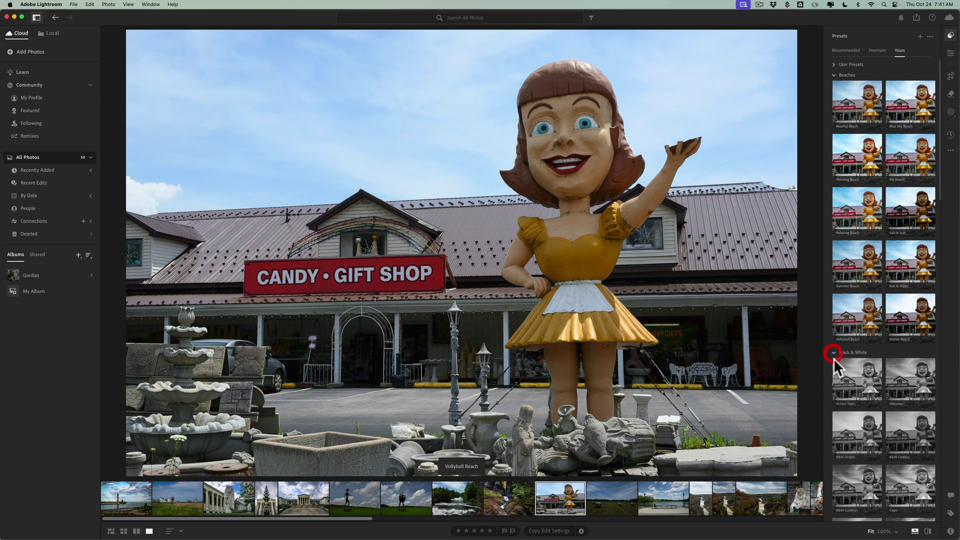
scroll(845, 418, down, 10)
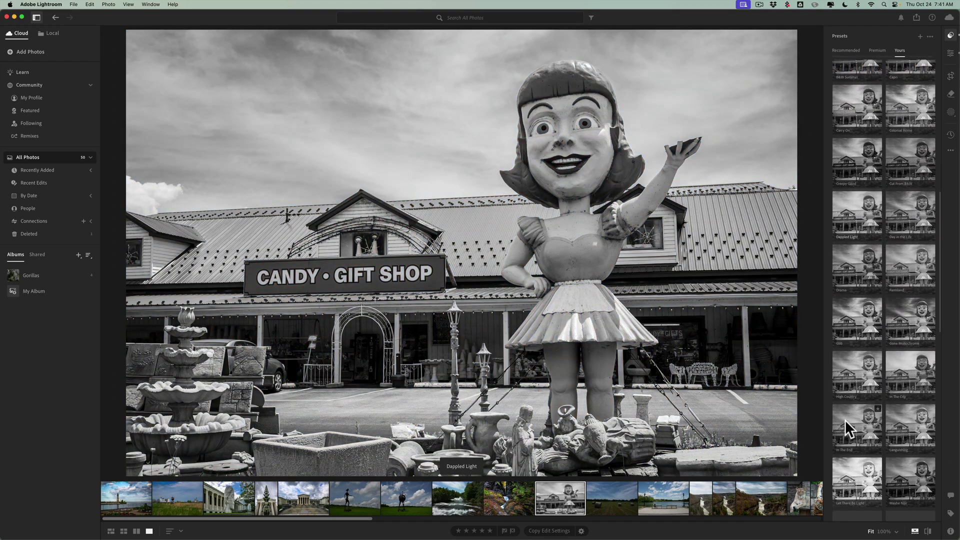
scroll(845, 419, down, 8)
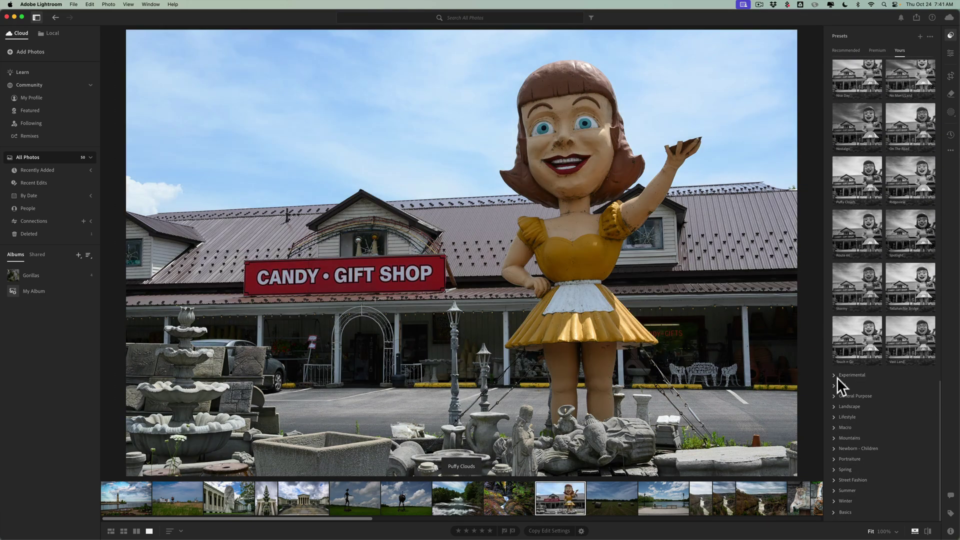
click(833, 374)
key(Left)
key(Left)
key(Left)
key(Left)
key(Left)
key(Left)
key(Left)
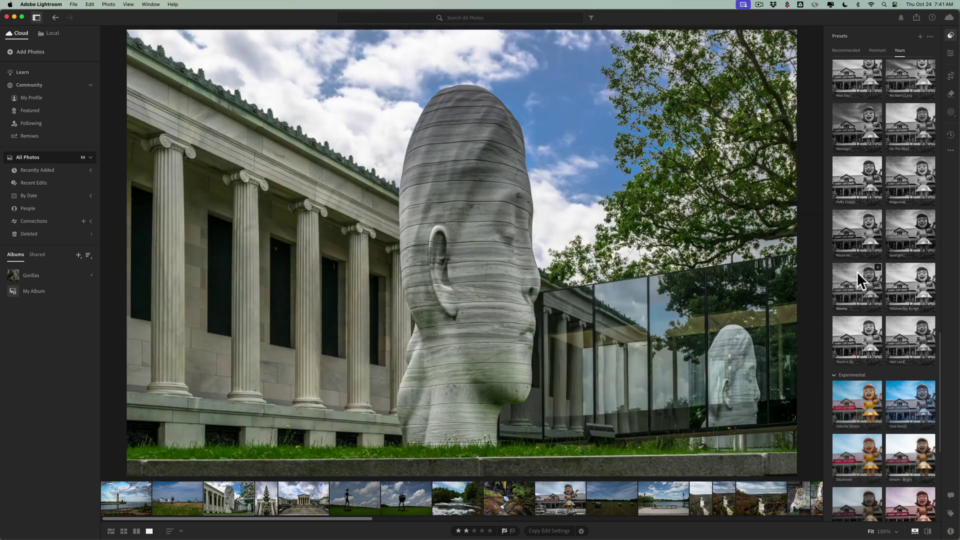
key(Left)
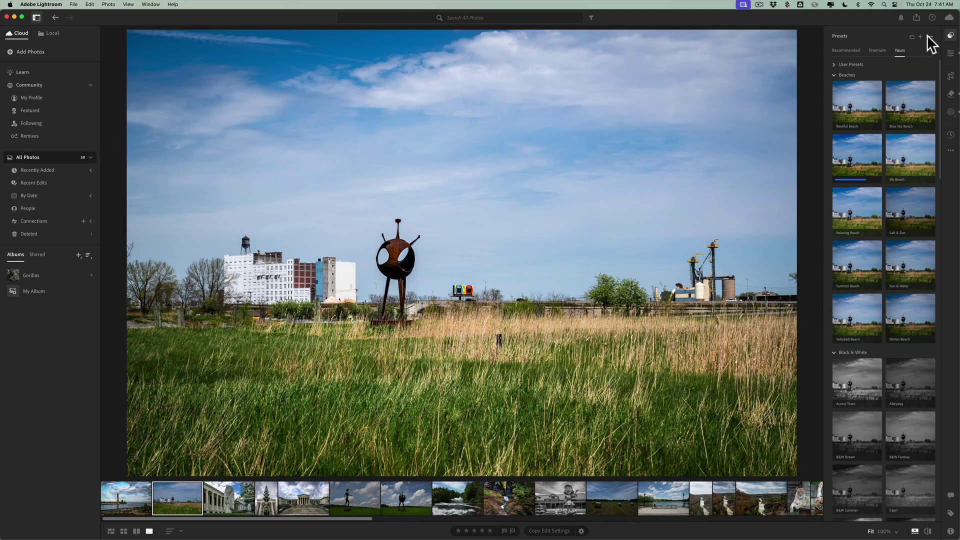
click(930, 37)
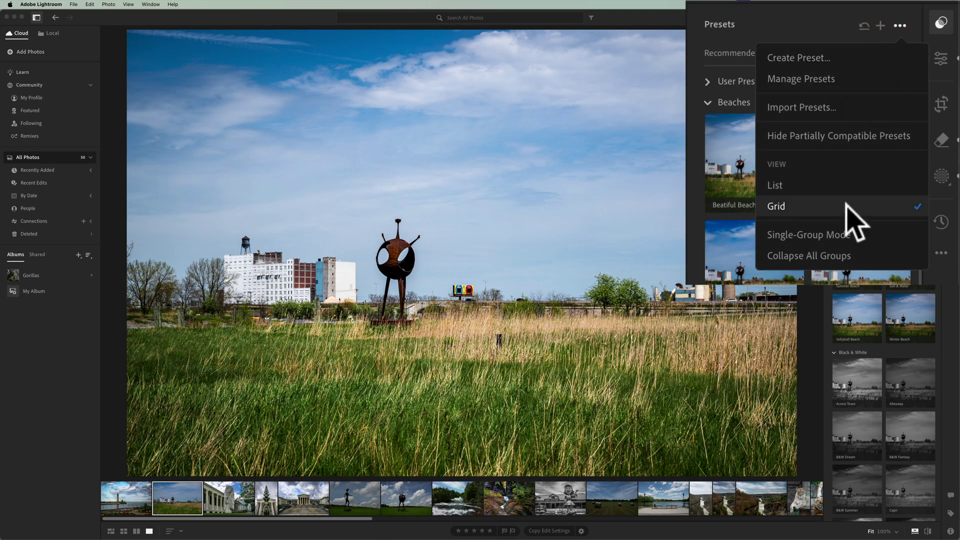
Enable single-group mode so expanding Black & White collapses Beaches, then collapse it.
click(818, 233)
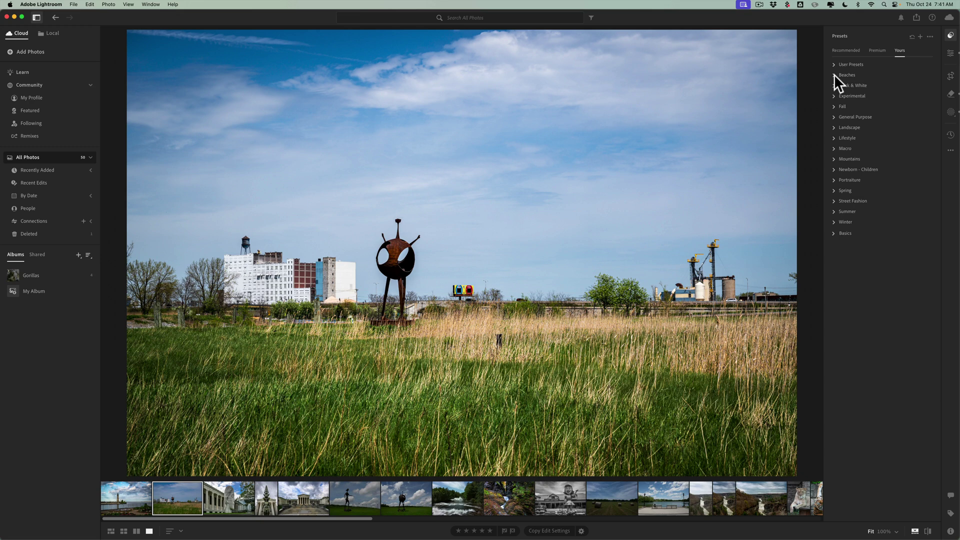
click(834, 75)
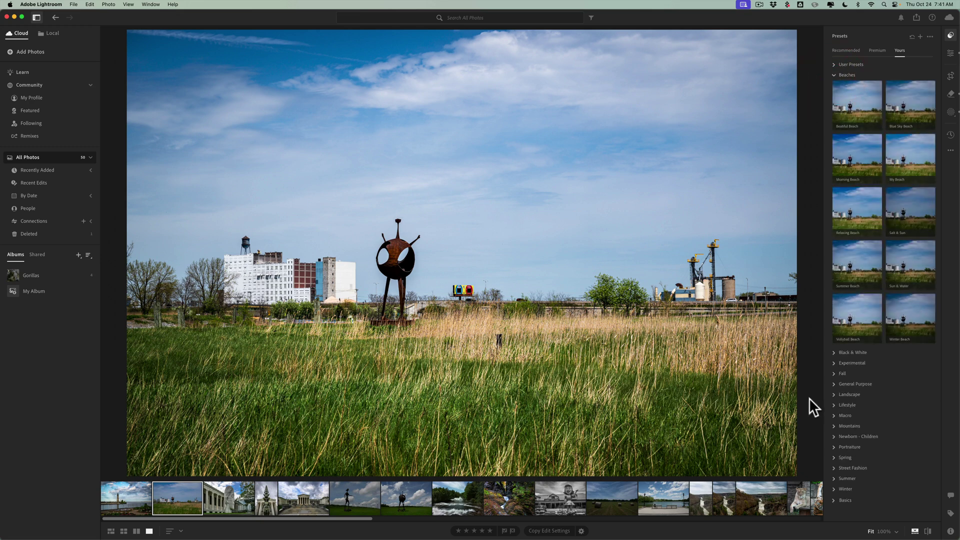
click(833, 352)
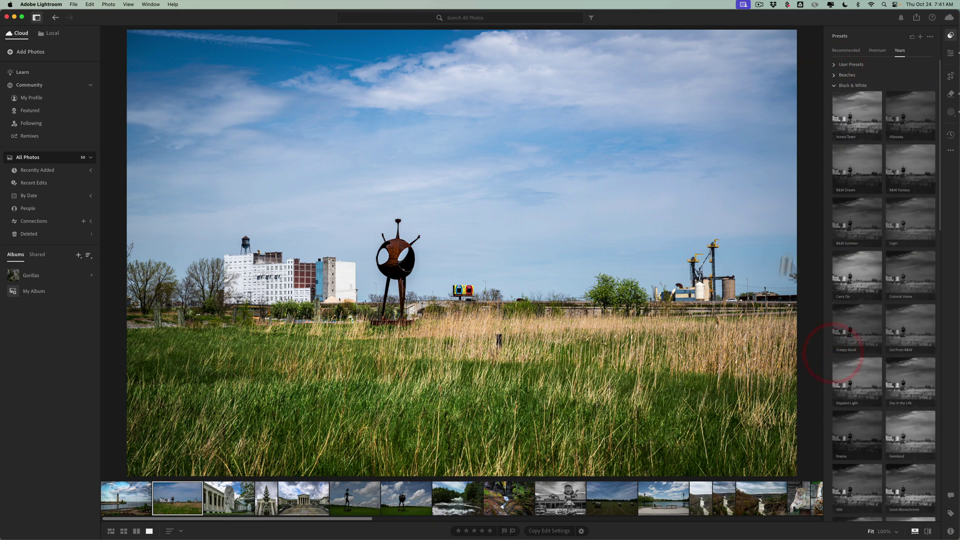
click(834, 83)
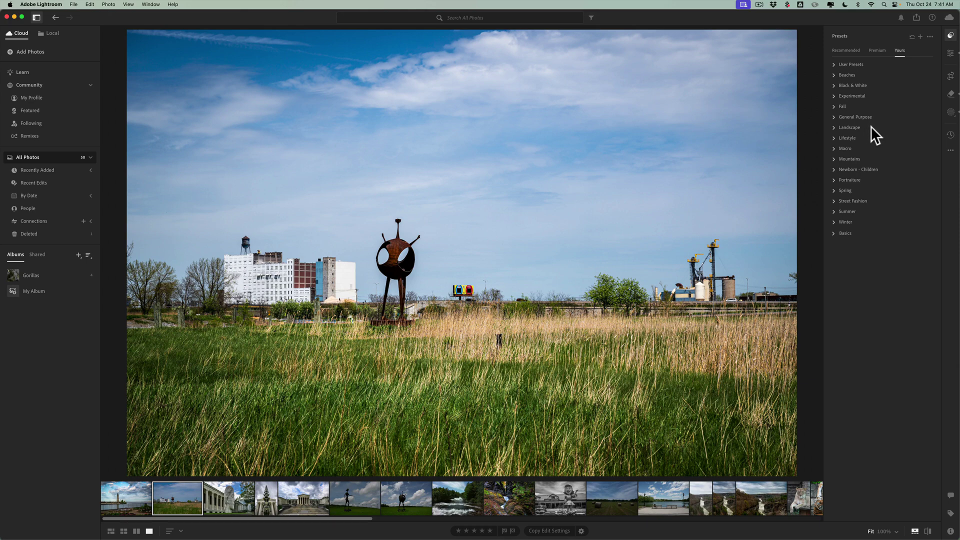
In grid view, multi-select the lighthouse, waterfall and other photos through the hayfield photo.
key(g)
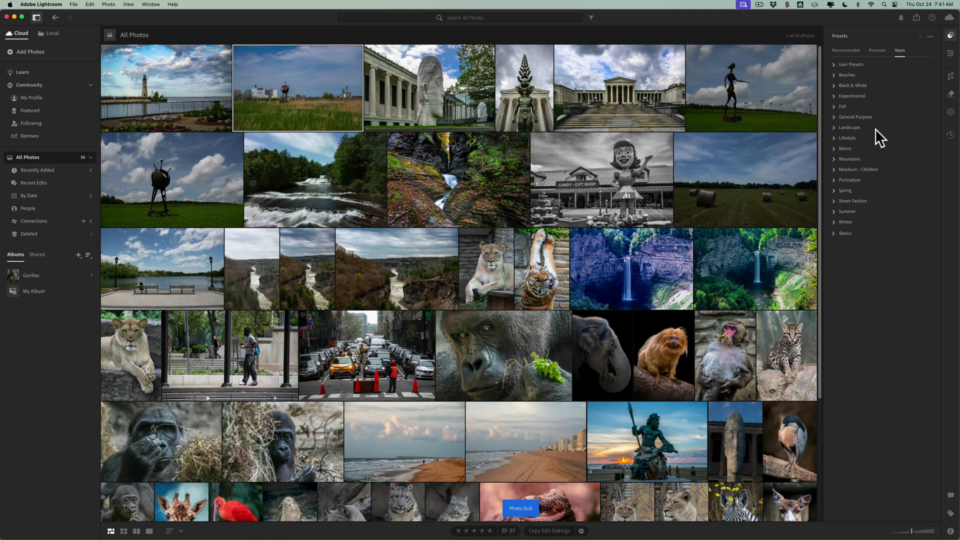
click(144, 95)
click(144, 95)
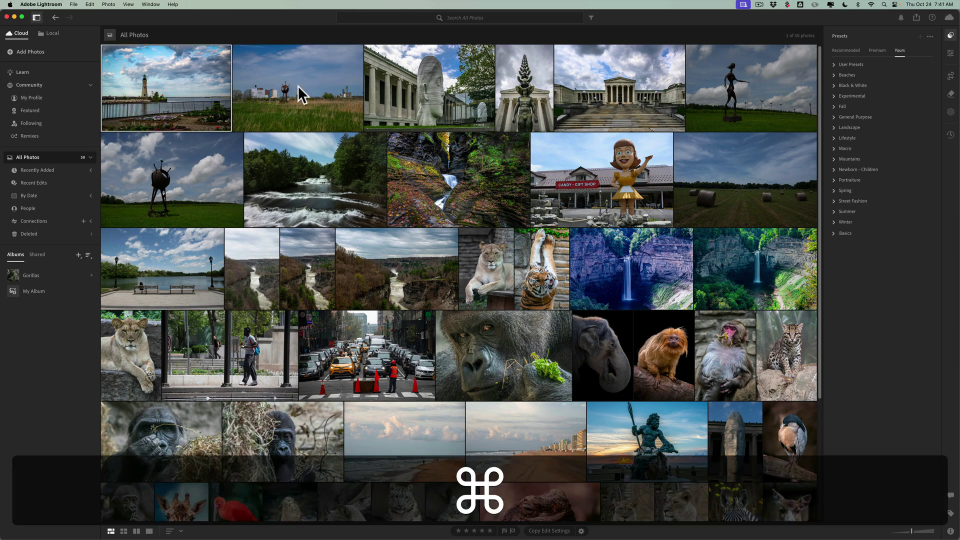
super+click(298, 88)
super+click(325, 156)
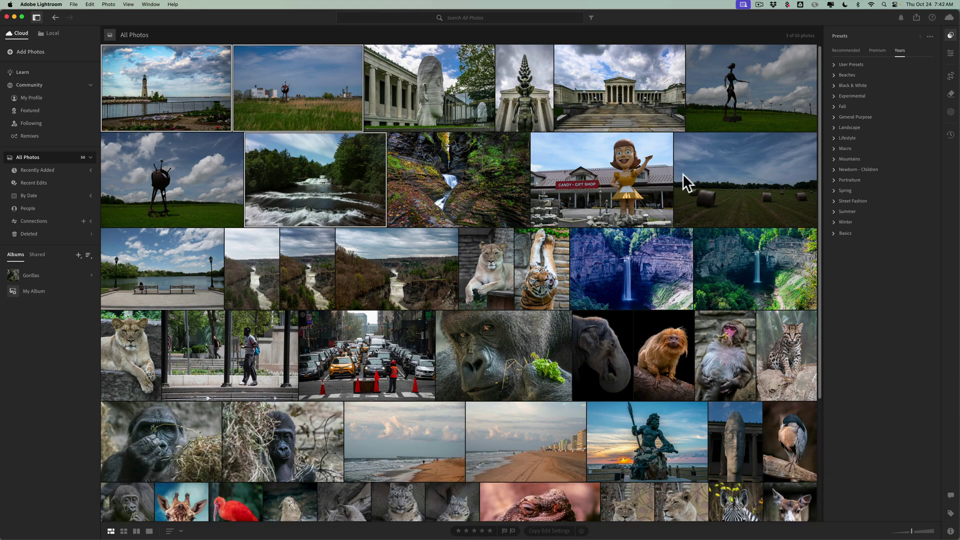
shift+click(732, 179)
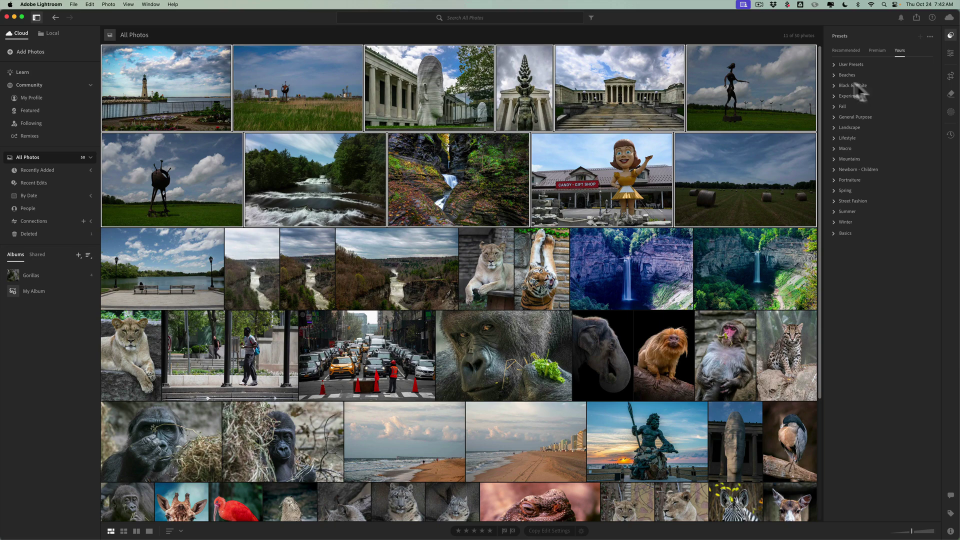
Expand the Beaches presets, select only the autumn gorge photo, and open it in Edit.
click(834, 75)
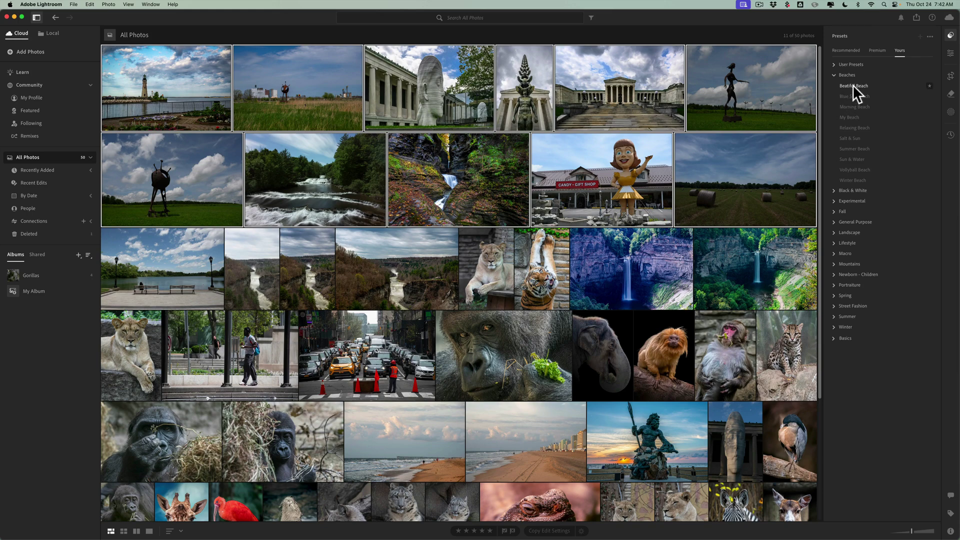
click(593, 265)
click(469, 186)
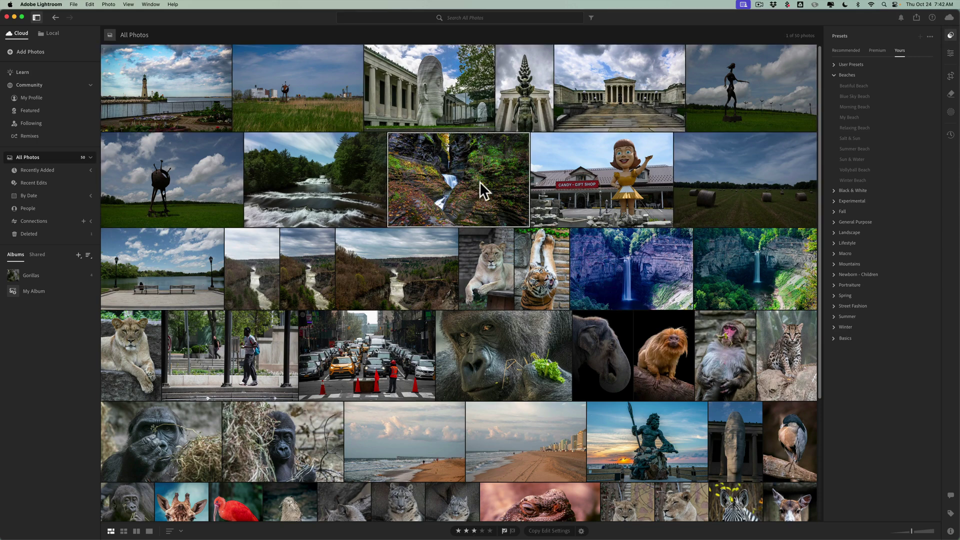
key(e)
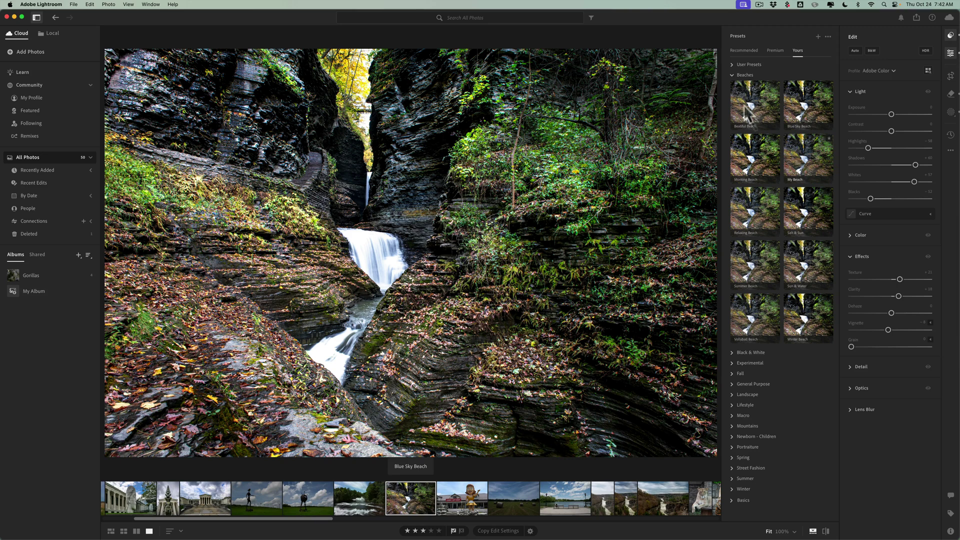
Apply Beatiful Beach to the gorge photo, then close the Presets and Edit panels.
click(738, 86)
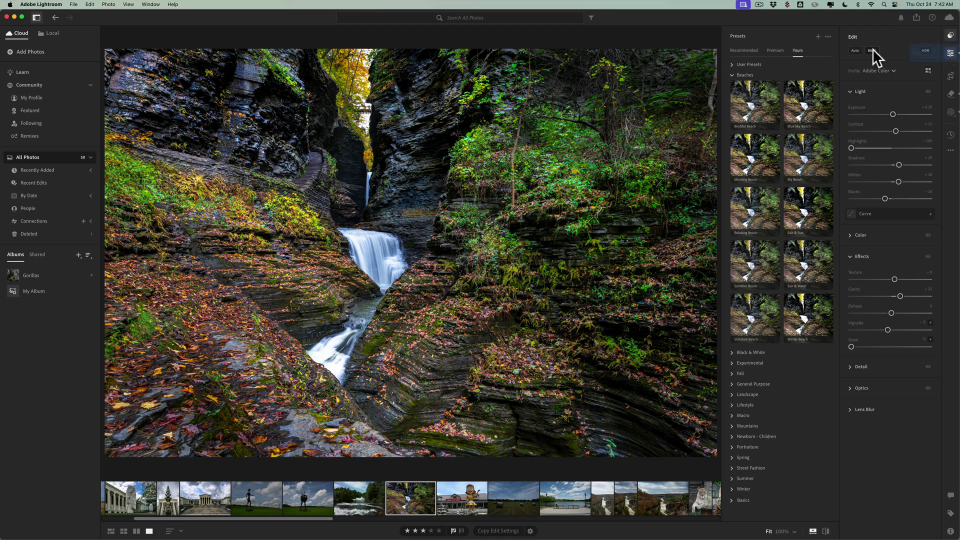
click(950, 36)
click(950, 54)
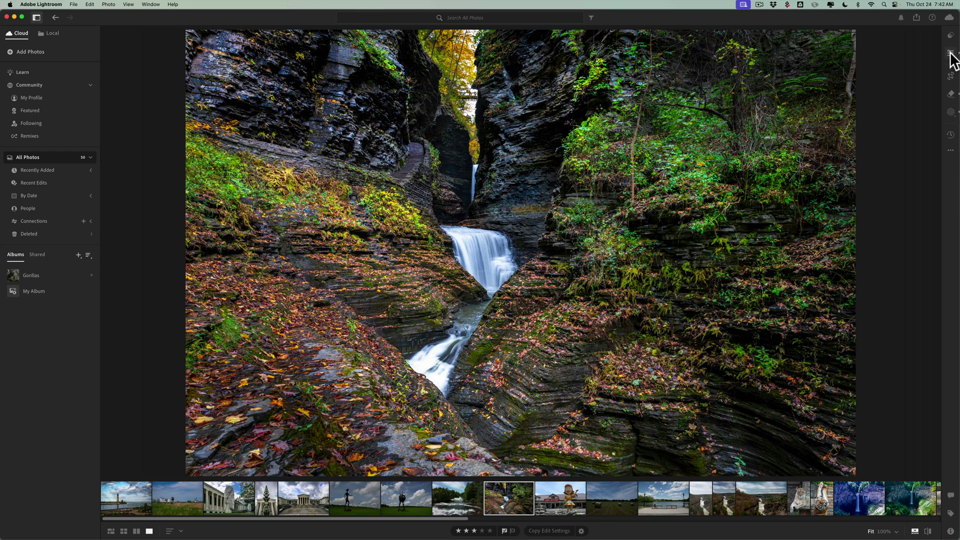
Look over the Remove tool options, then reopen the Edit panel's Light and Effects adjustments.
click(951, 95)
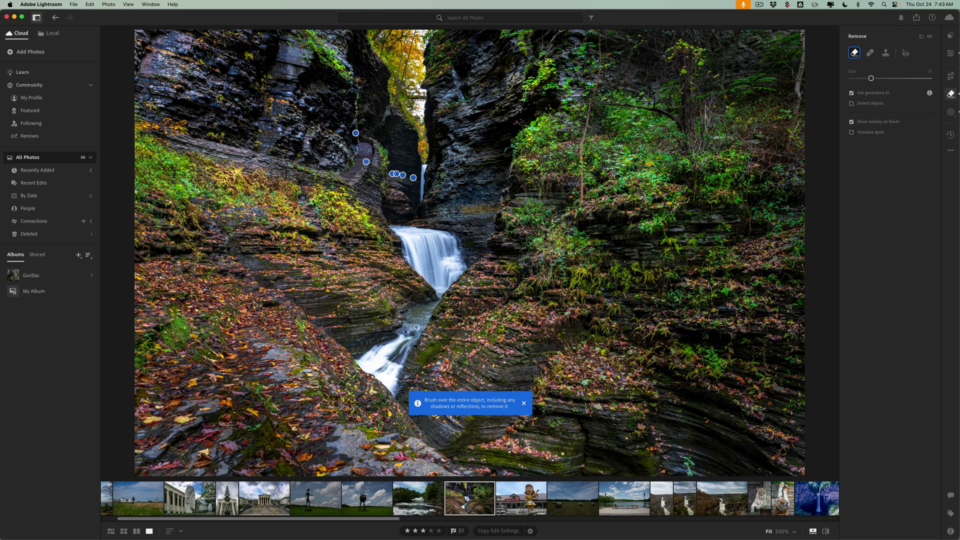
click(951, 94)
click(951, 54)
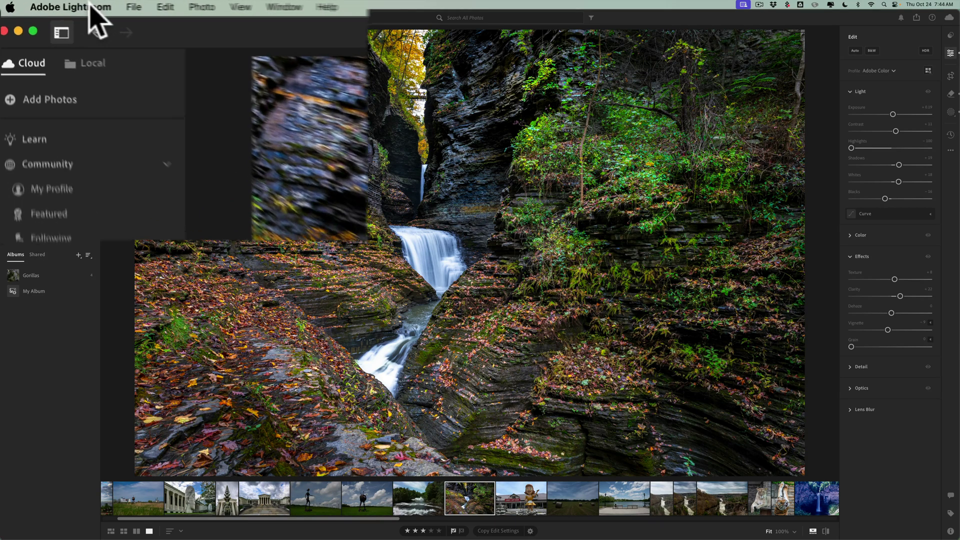
In Export preferences, set Content Credentials to Attach and publish to cloud, including producer, accounts, export shortcuts.
click(92, 6)
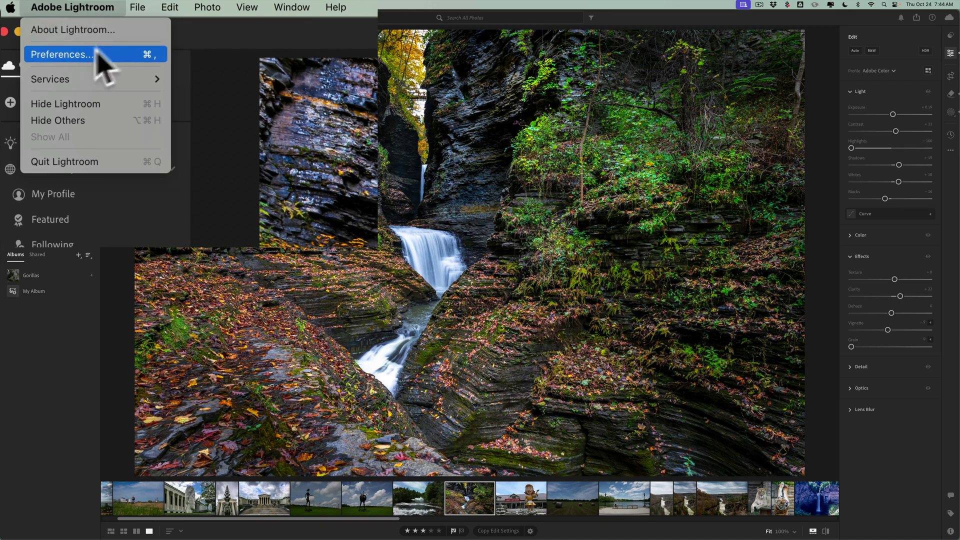
click(65, 55)
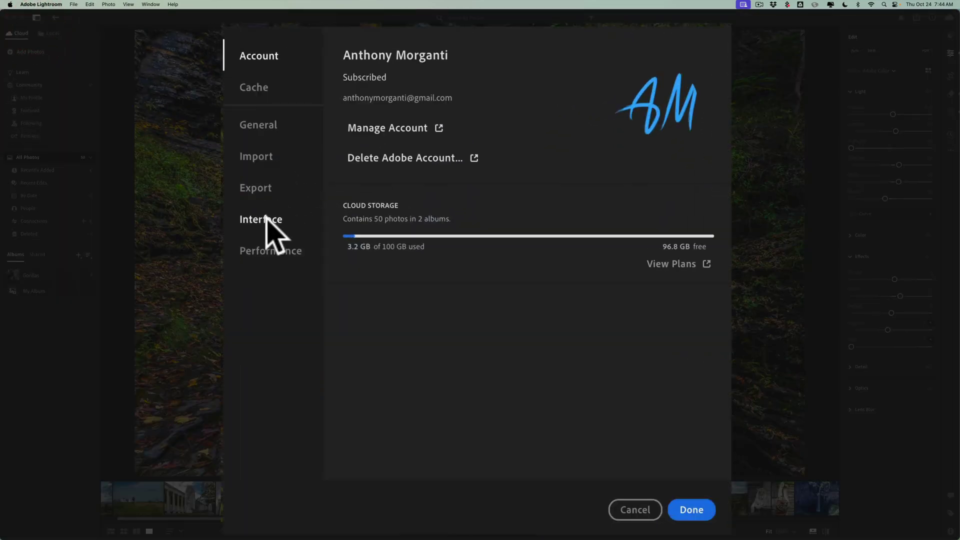
click(259, 192)
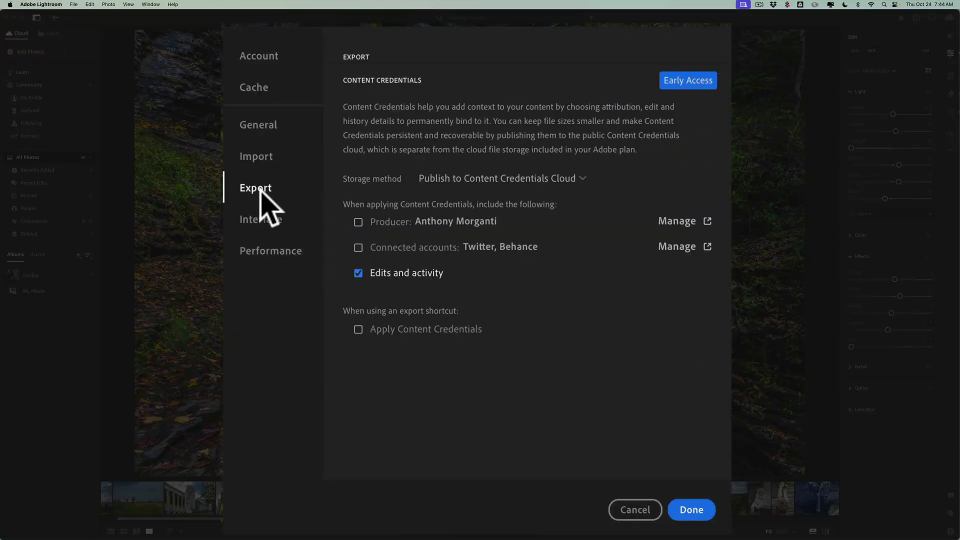
click(525, 179)
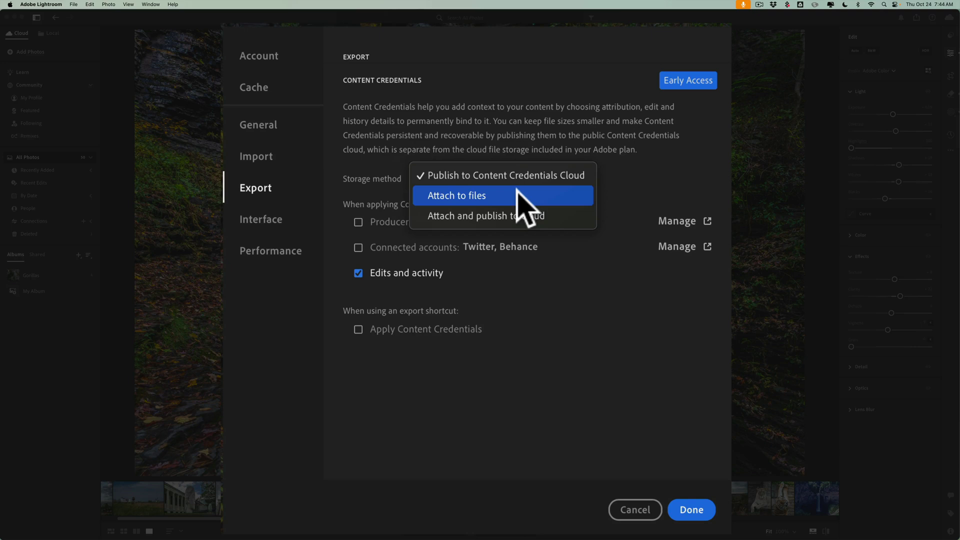
click(523, 214)
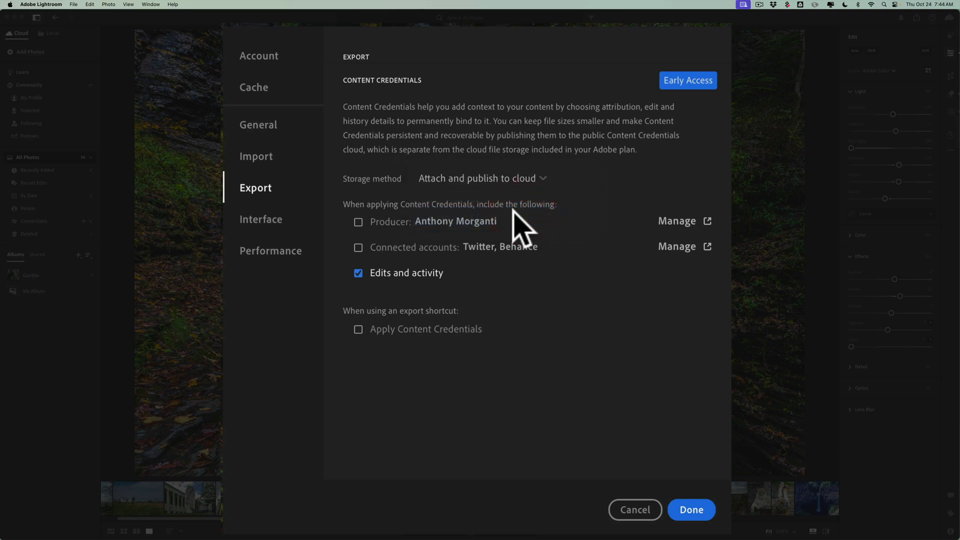
click(358, 223)
click(358, 247)
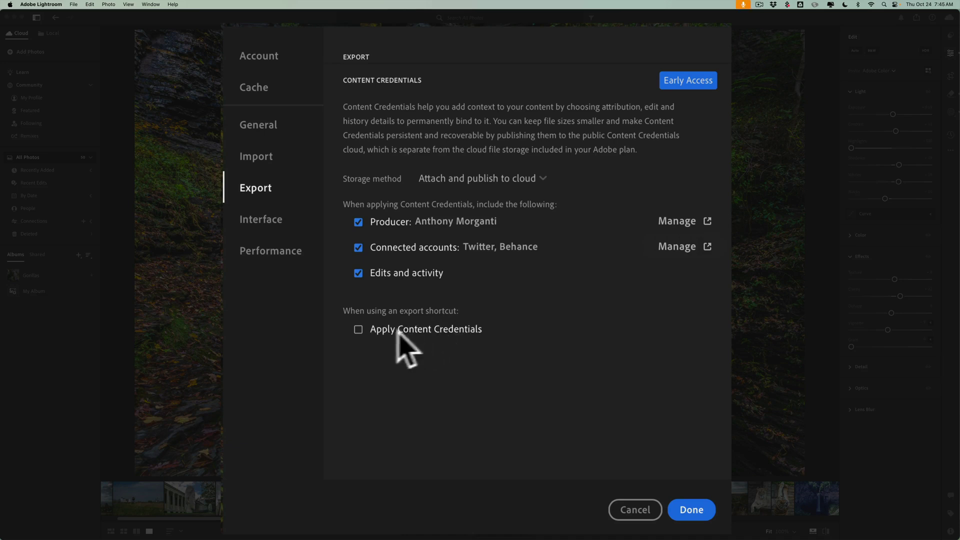
click(358, 329)
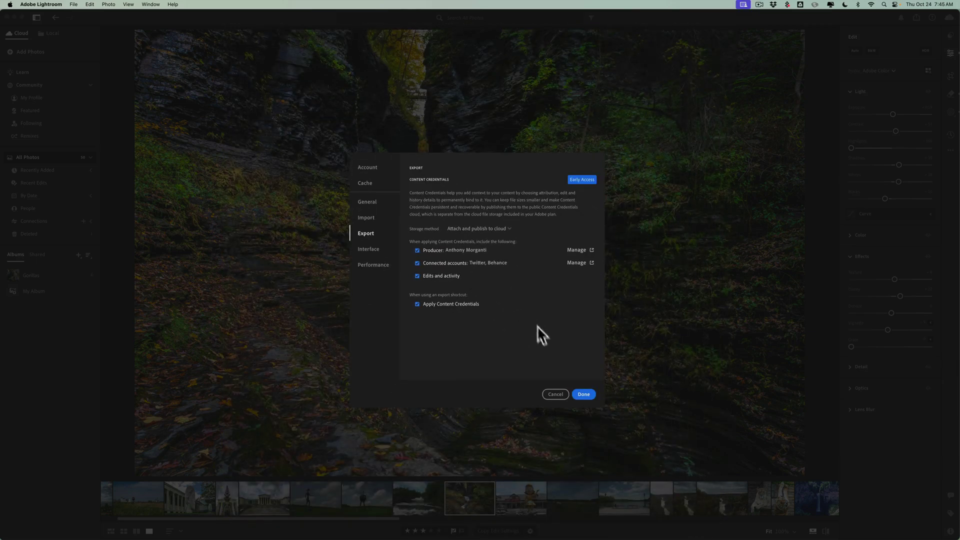
click(580, 395)
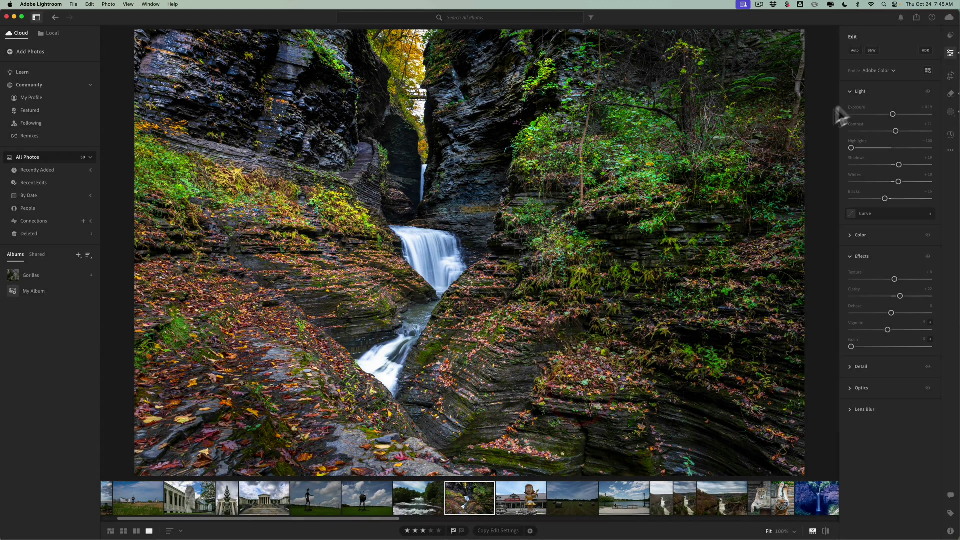
click(916, 18)
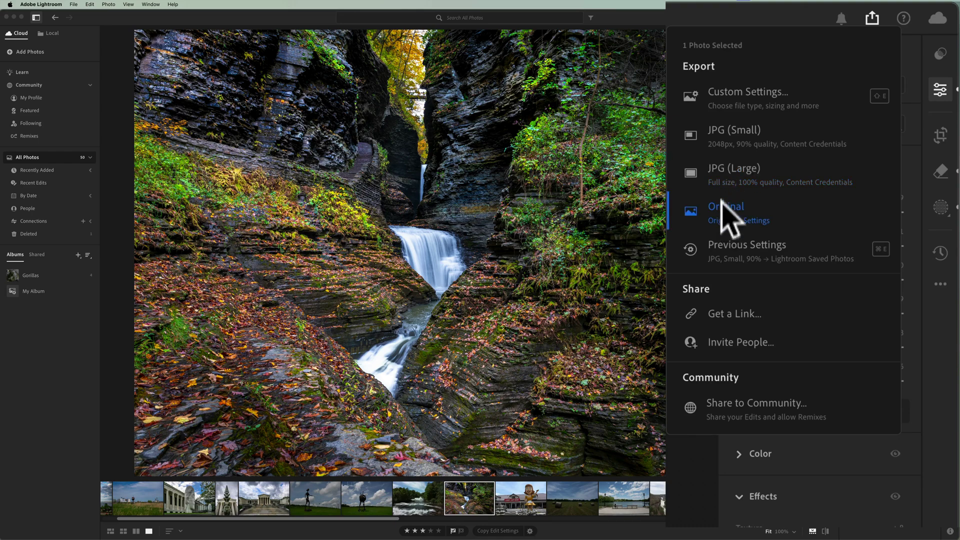
click(728, 95)
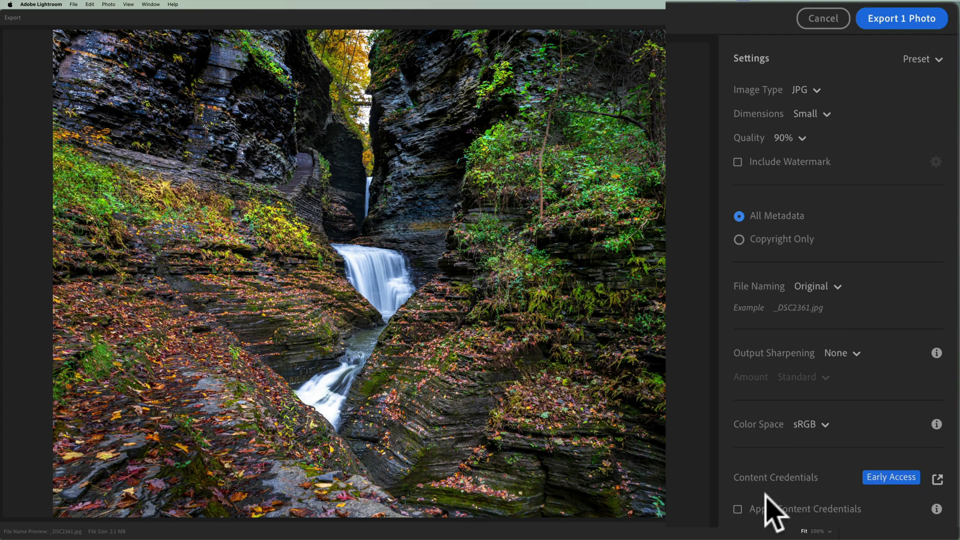
click(738, 509)
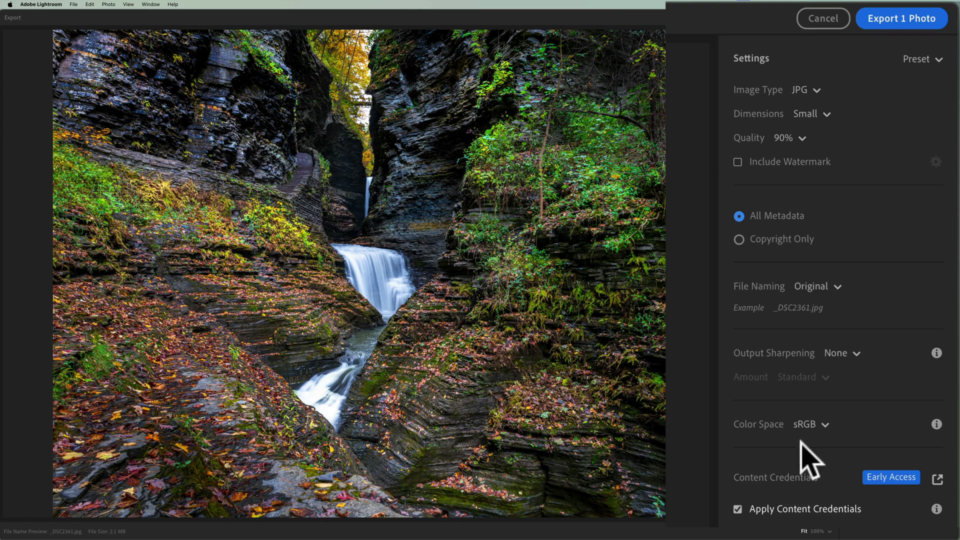
click(744, 515)
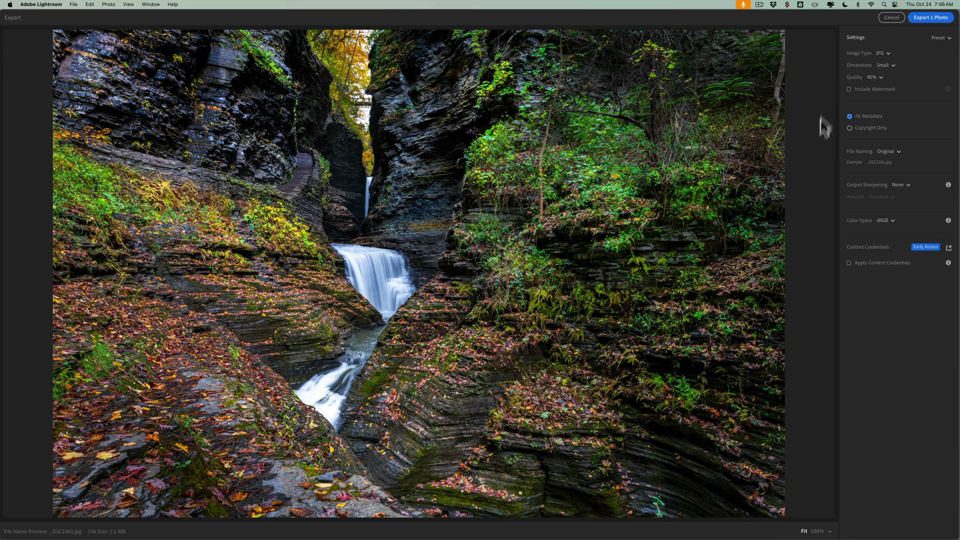
click(890, 17)
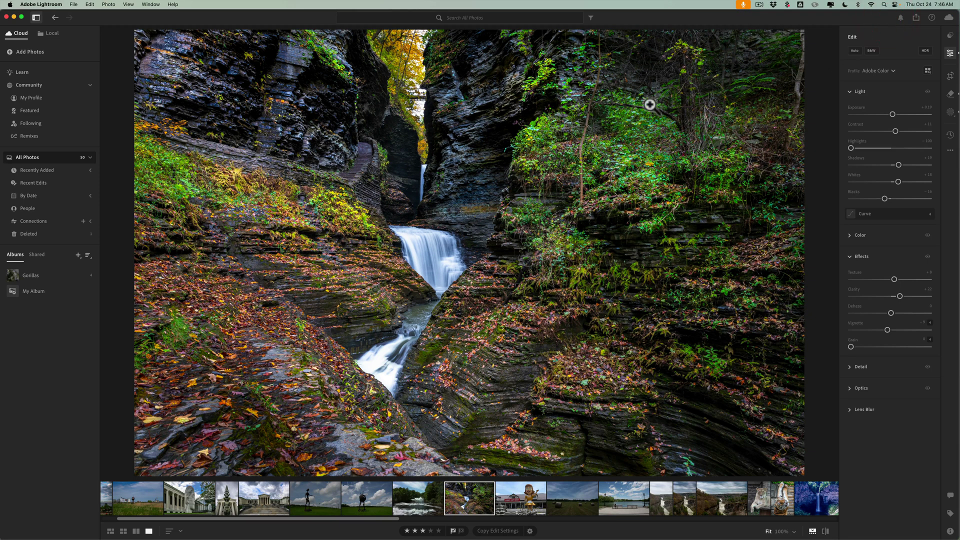